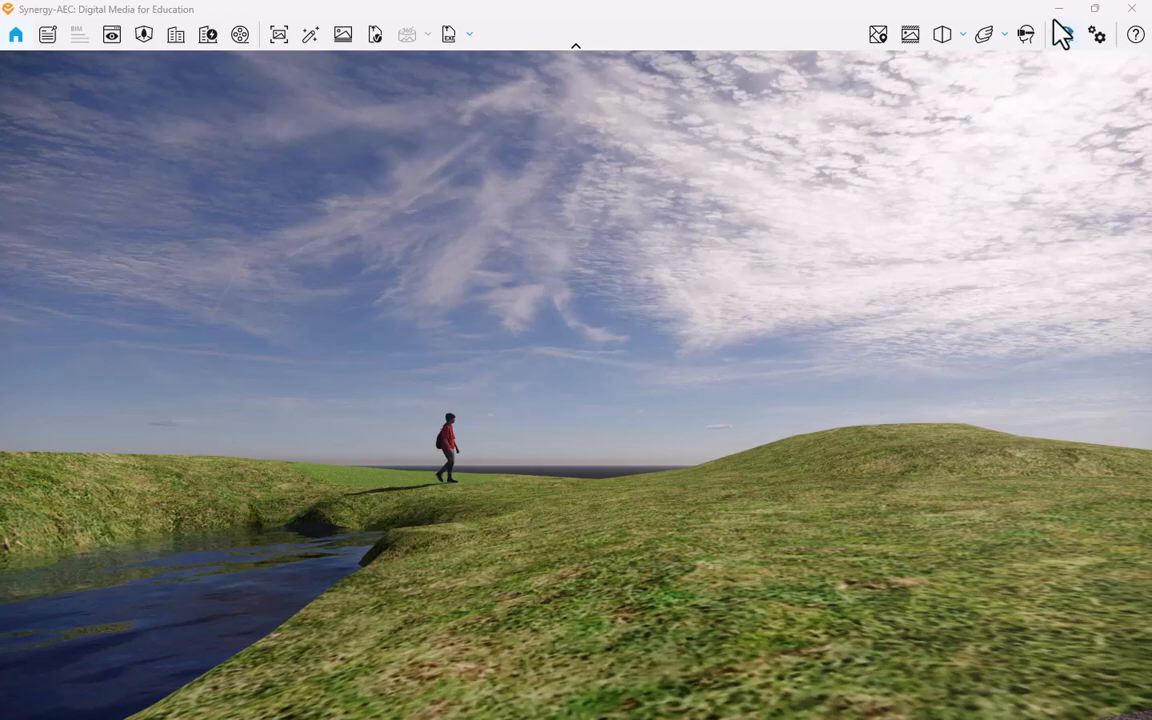
Switch to Revit and check the Grass/Carpet Rendering option in Enscape's General Settings, leaving it unchanged.
{"action": "left_click", "coordinate": [1057, 10]}
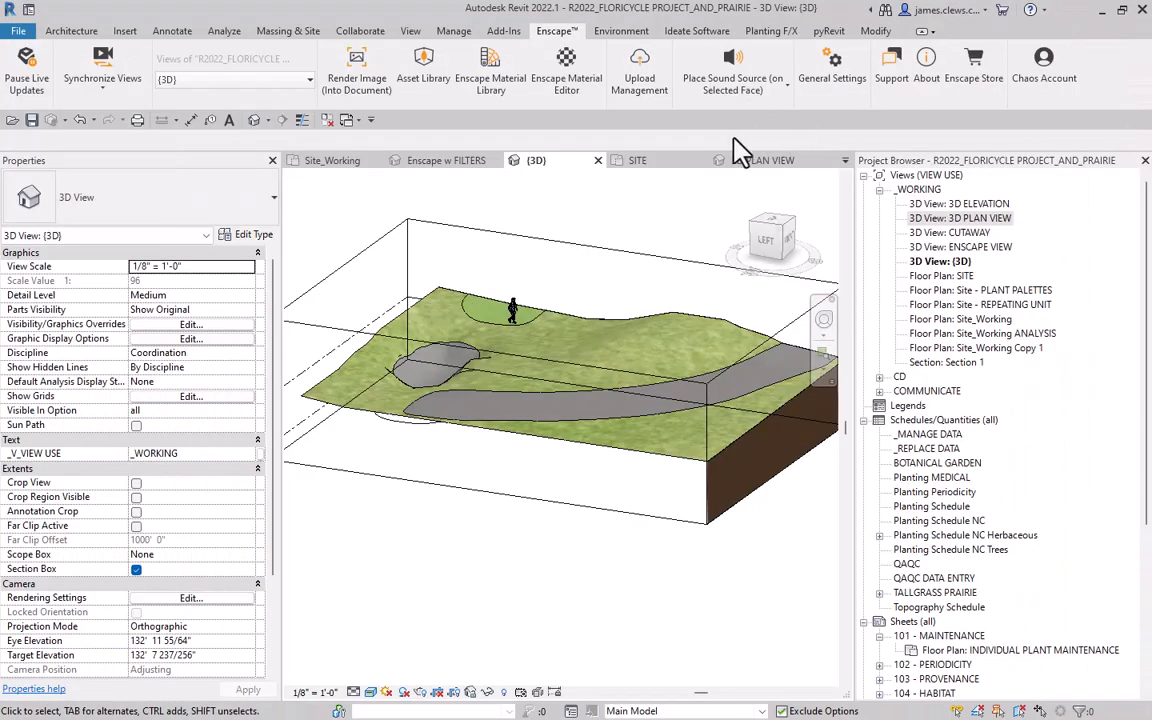
{"action": "left_click", "coordinate": [828, 72]}
{"action": "left_click", "coordinate": [824, 80]}
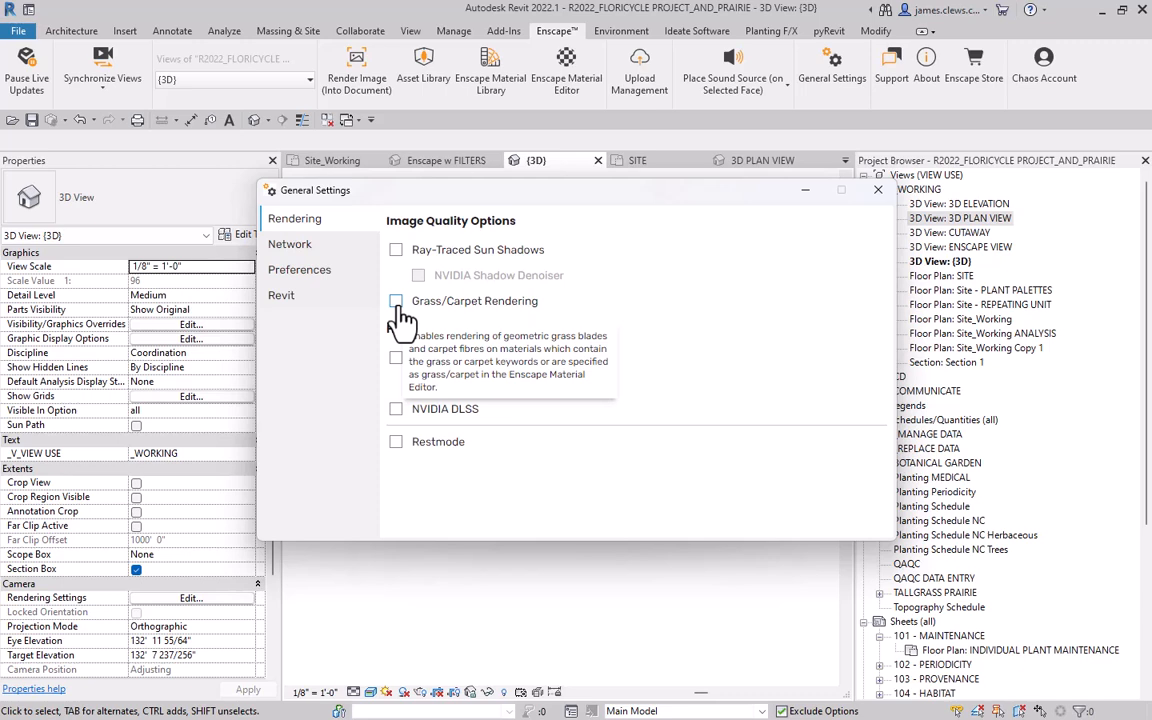
{"action": "left_click", "coordinate": [878, 189]}
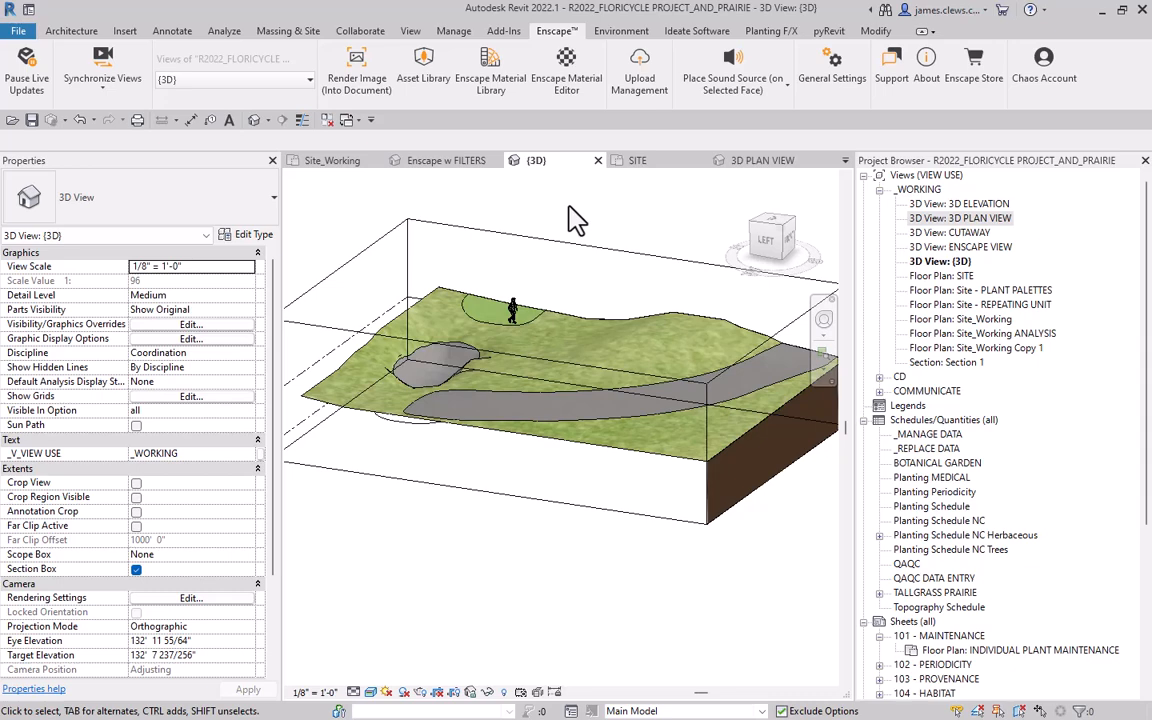
Switch to the Enscape window and walk toward the paved path to inspect the ground surface.
{"action": "key", "text": "alt+Tab"}
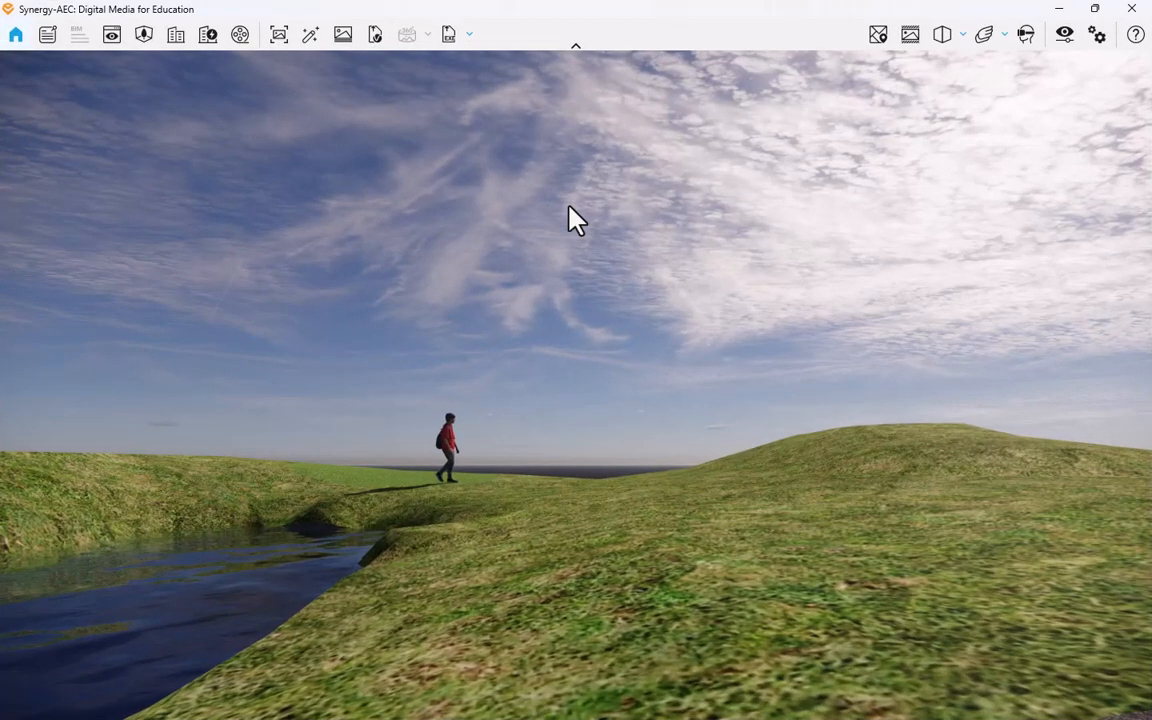
{"action": "left_click", "coordinate": [558, 640]}
{"action": "key", "text": "w"}
{"action": "left_click_drag", "start_coordinate": [558, 637], "coordinate": [698, 652]}
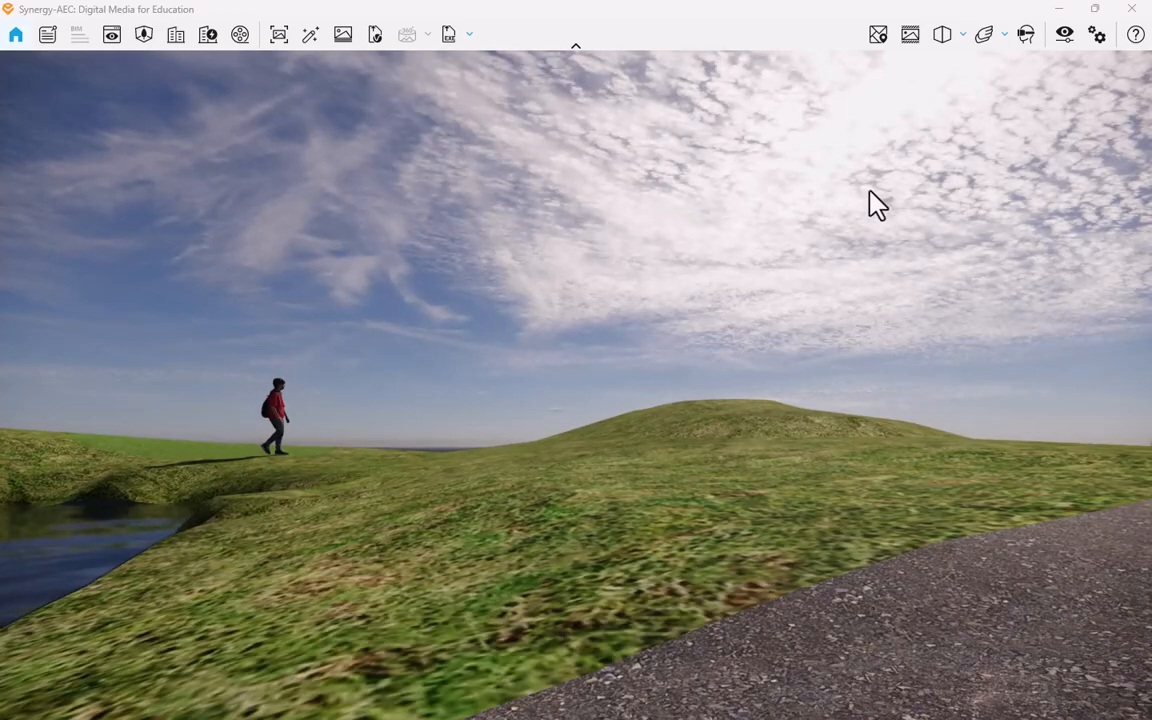
Switch to Revit and enable Grass/Carpet Rendering in Enscape's General Settings.
{"action": "left_click", "coordinate": [1061, 10]}
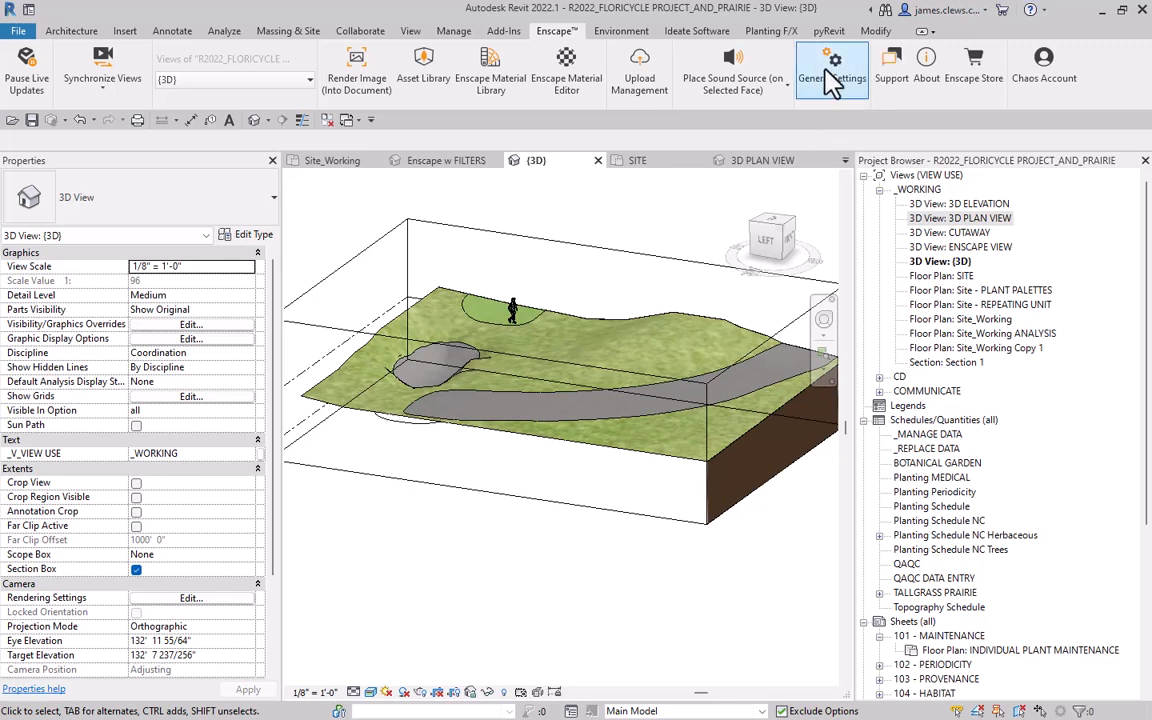
{"action": "left_click", "coordinate": [830, 80]}
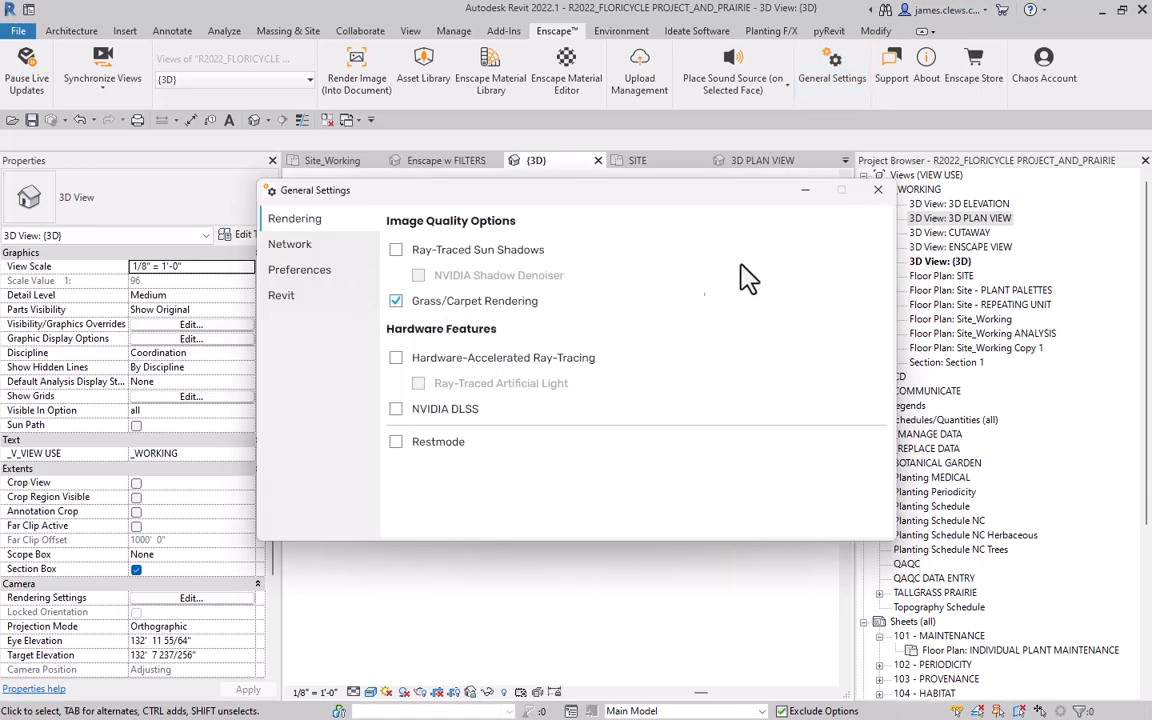
{"action": "left_click", "coordinate": [878, 192]}
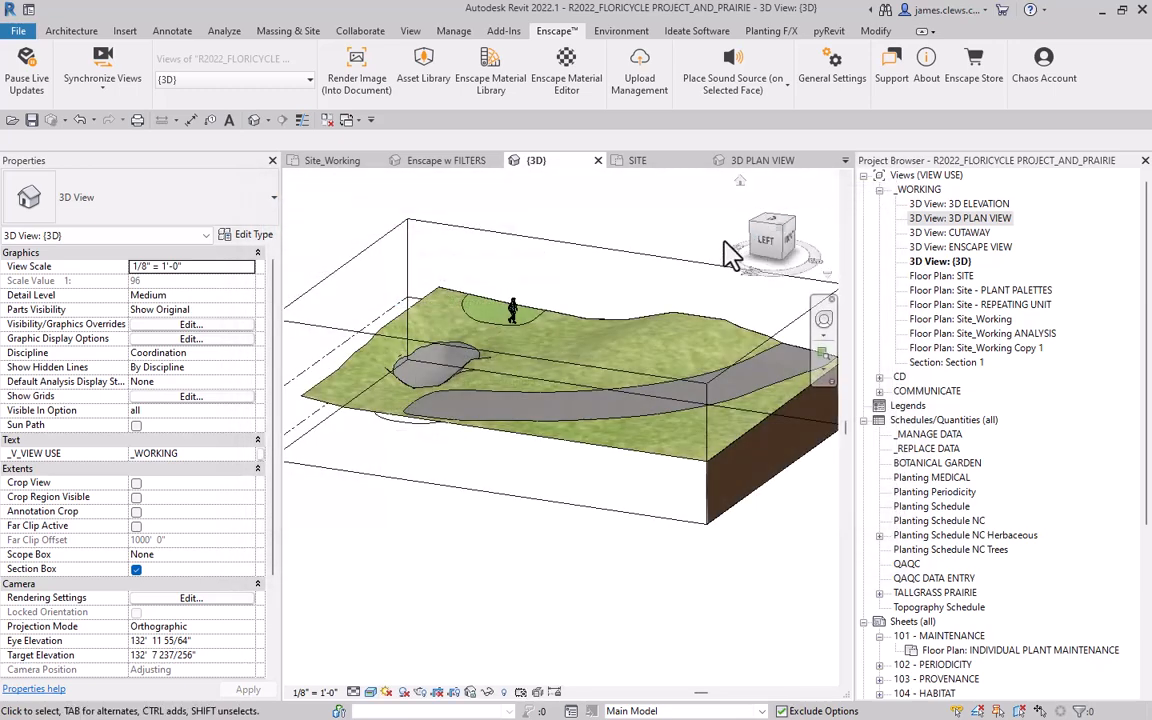
Switch to the Enscape window and inspect the rendered grass around the pond and hill.
{"action": "key", "text": "alt+Tab"}
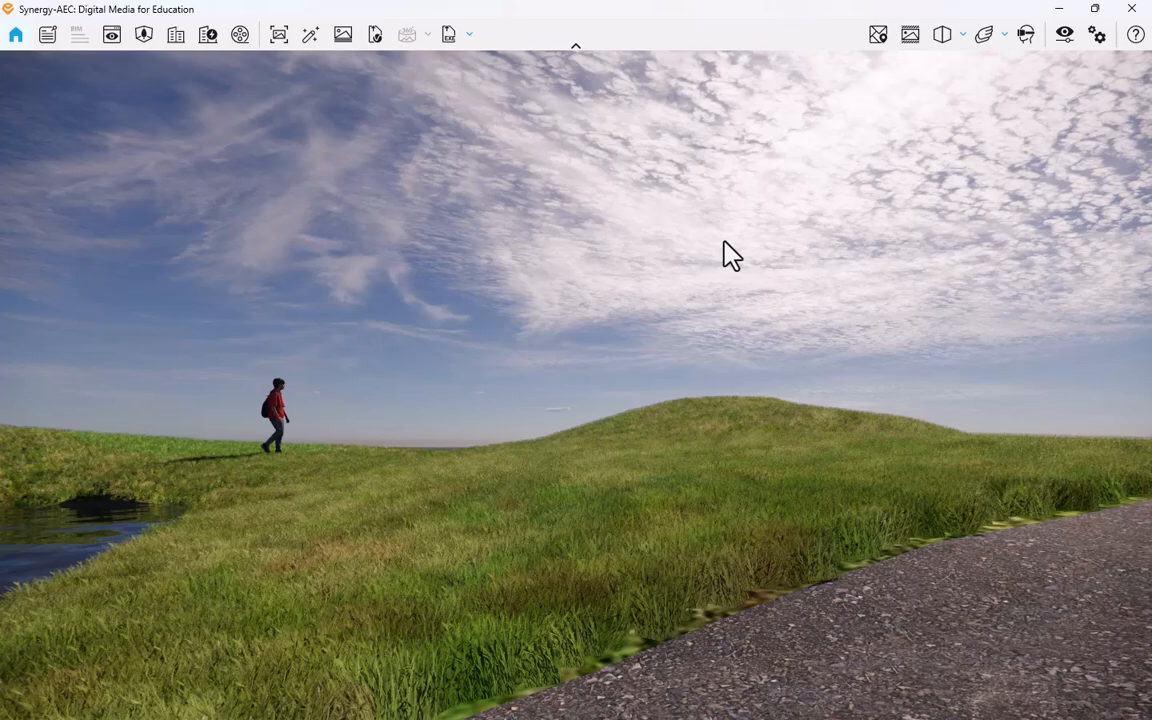
{"action": "left_click_drag", "start_coordinate": [373, 524], "coordinate": [343, 528]}
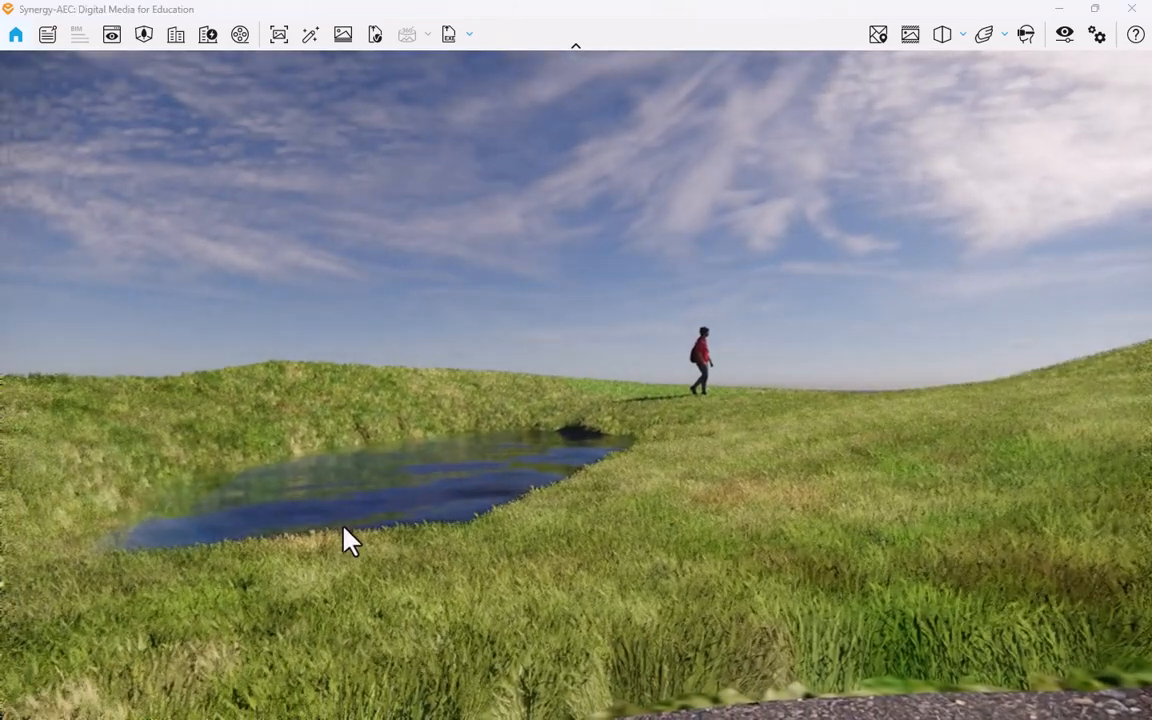
{"action": "key", "text": "w"}
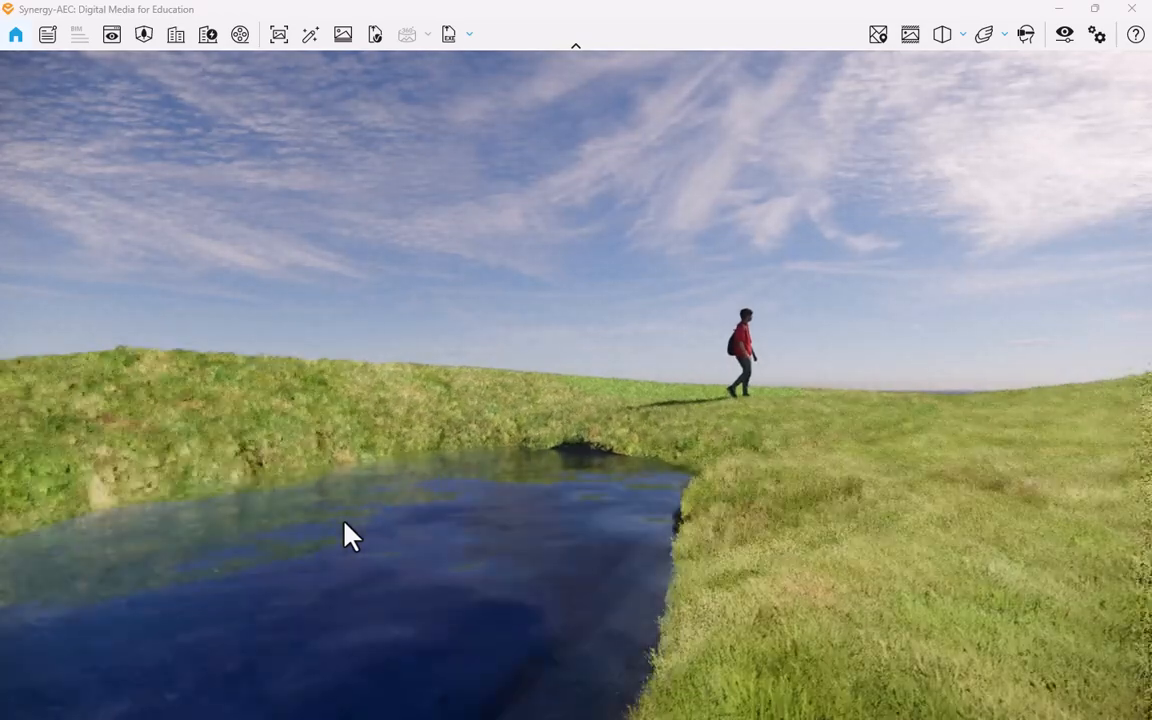
{"action": "key", "text": "s"}
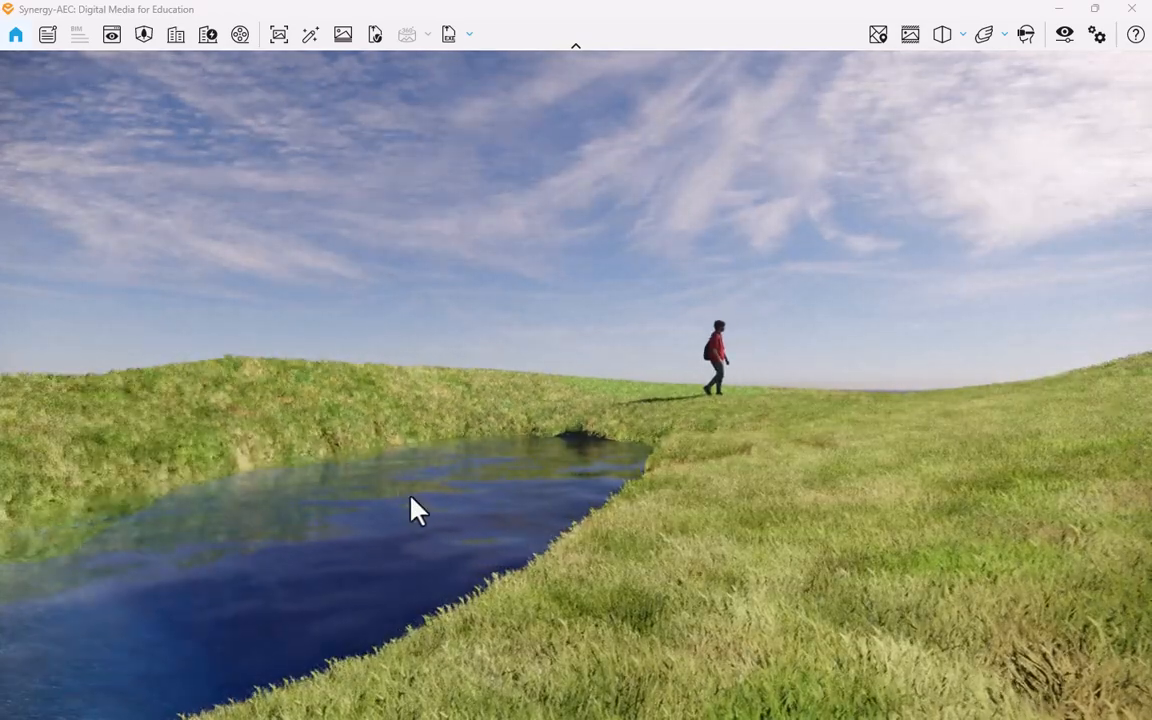
{"action": "left_click_drag", "start_coordinate": [504, 471], "coordinate": [443, 542]}
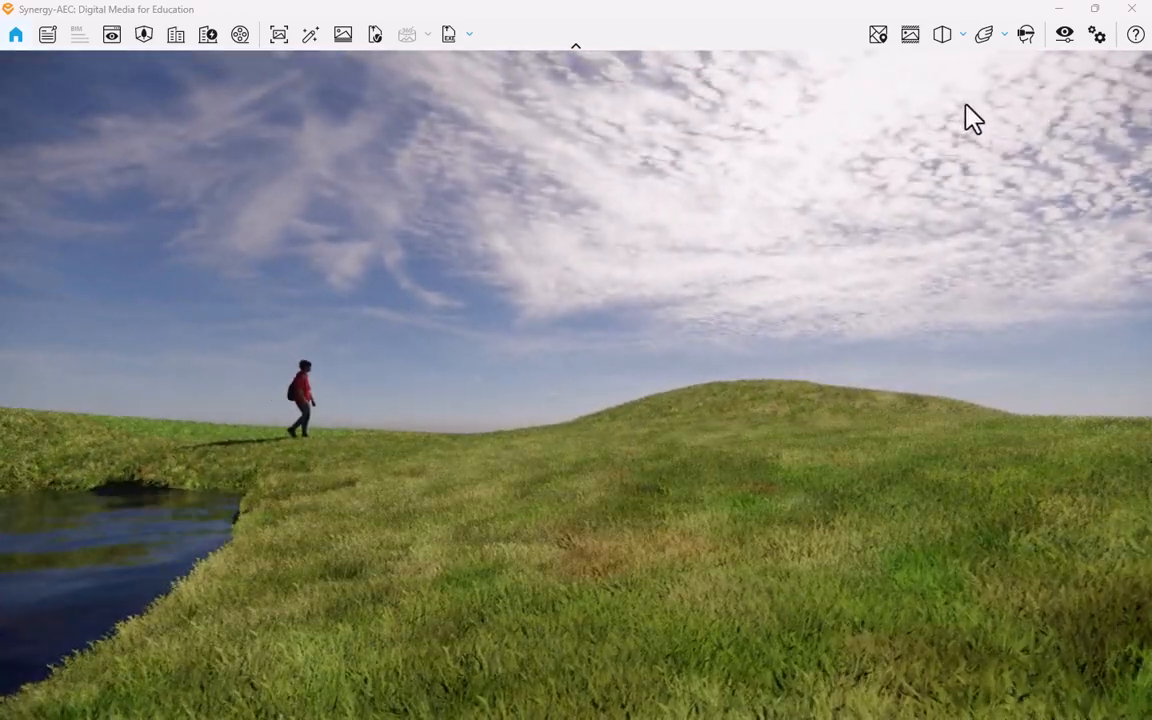
Switch to Revit and open the filter settings in the {3D} view's Visibility/Graphic Overrides.
{"action": "left_click", "coordinate": [1057, 12]}
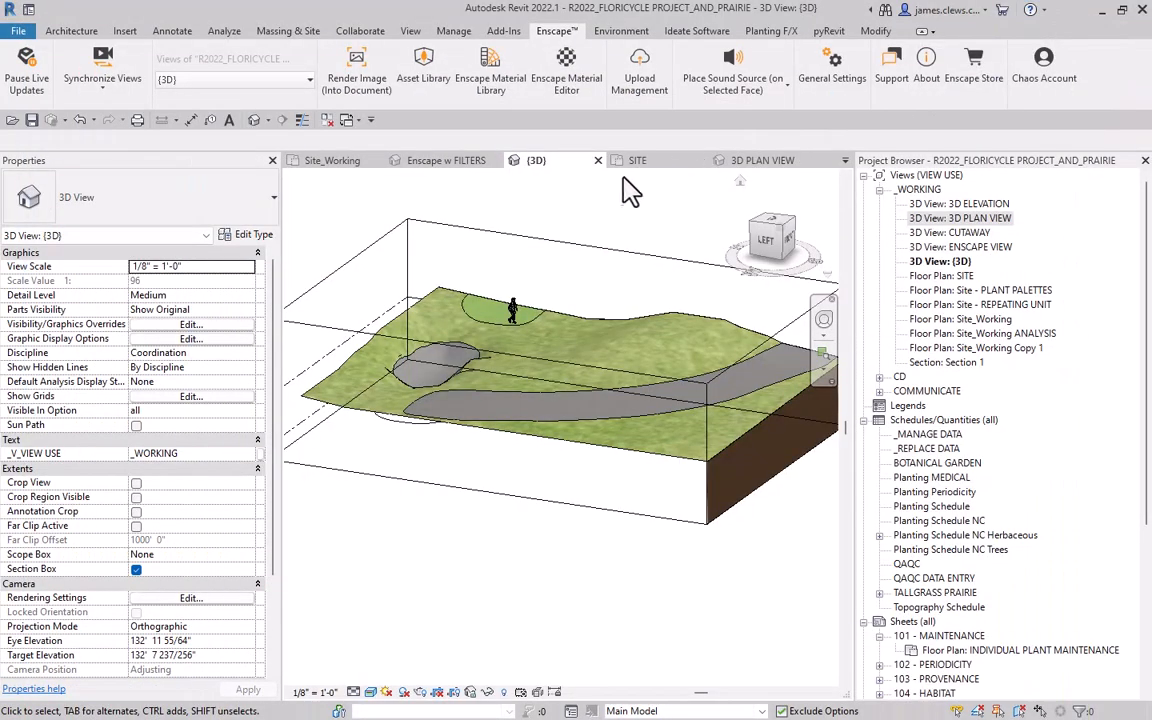
{"action": "key", "text": "v"}
{"action": "key", "text": "g"}
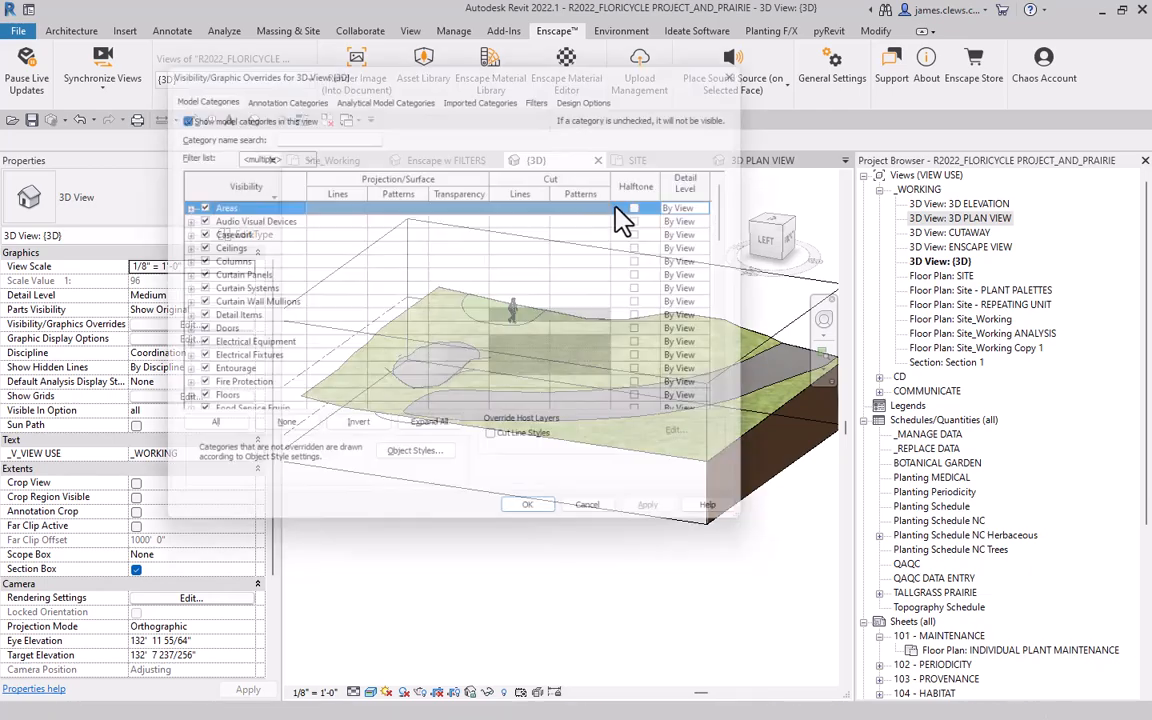
{"action": "left_click", "coordinate": [547, 90]}
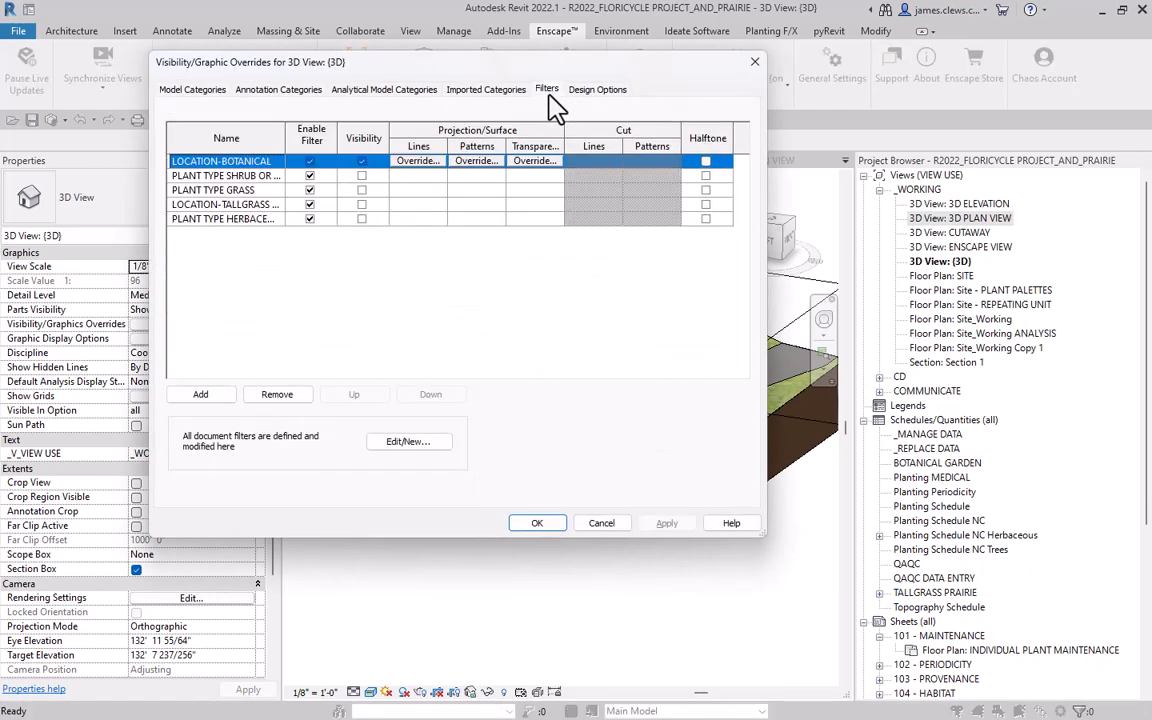
{"action": "left_click_drag", "start_coordinate": [465, 72], "coordinate": [733, 85]}
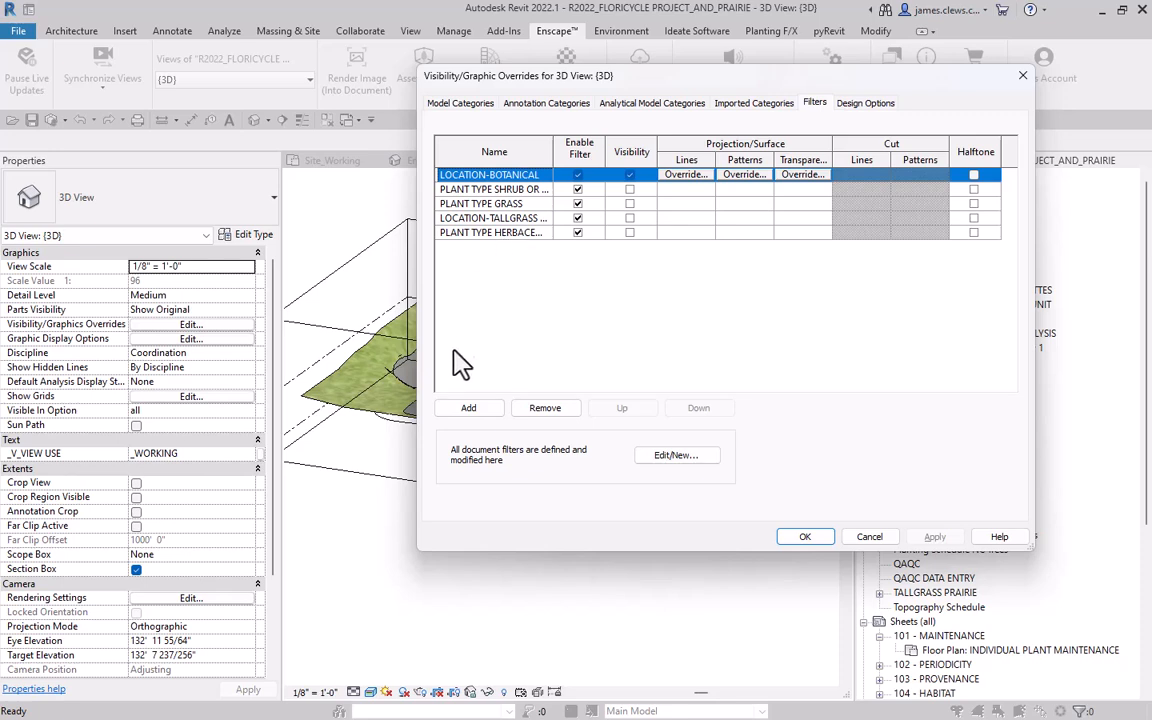
Add the rule-based filter PLANT TYPE TREE to the {3D} view's filters.
{"action": "left_click", "coordinate": [468, 408]}
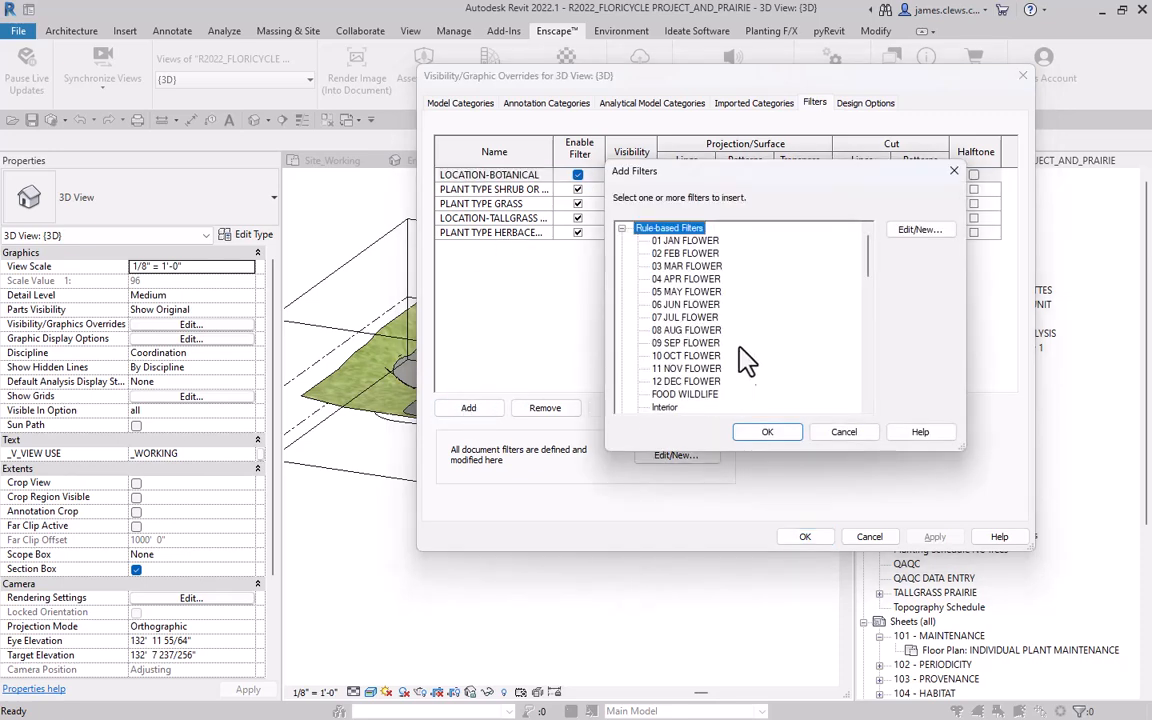
{"action": "scroll", "coordinate": [690, 290], "scroll_direction": "down", "scroll_amount": 4}
{"action": "scroll", "coordinate": [700, 318], "scroll_direction": "down", "scroll_amount": 3}
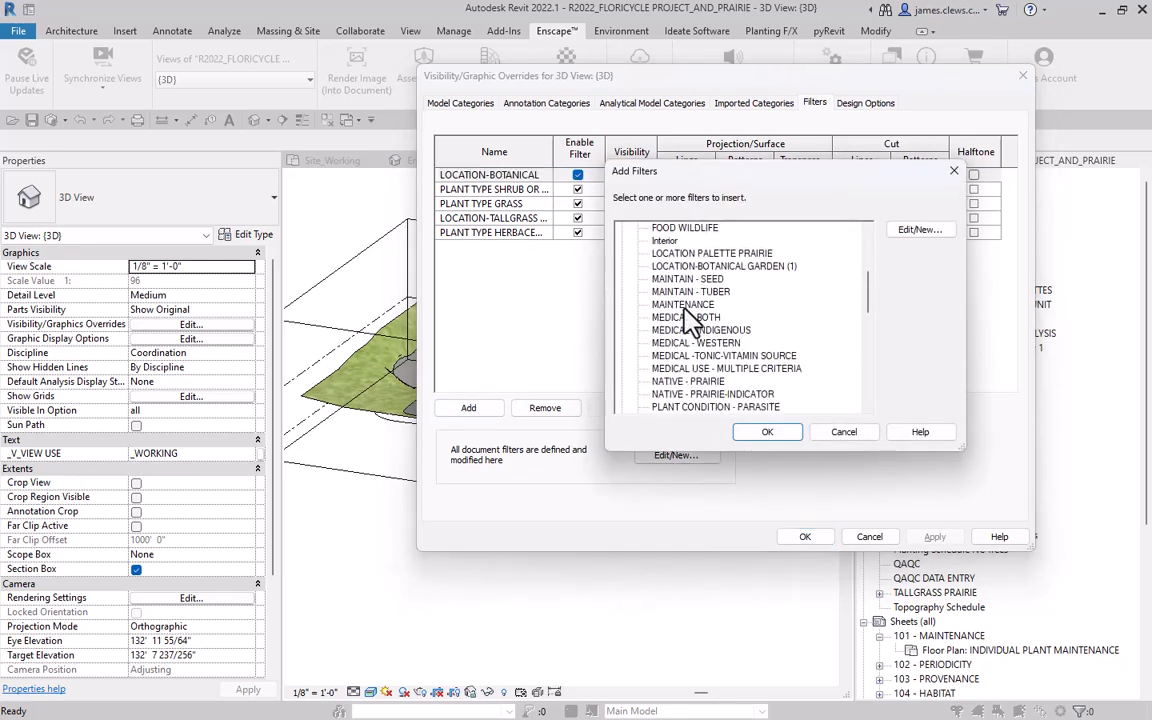
{"action": "scroll", "coordinate": [683, 320], "scroll_direction": "down", "scroll_amount": 4}
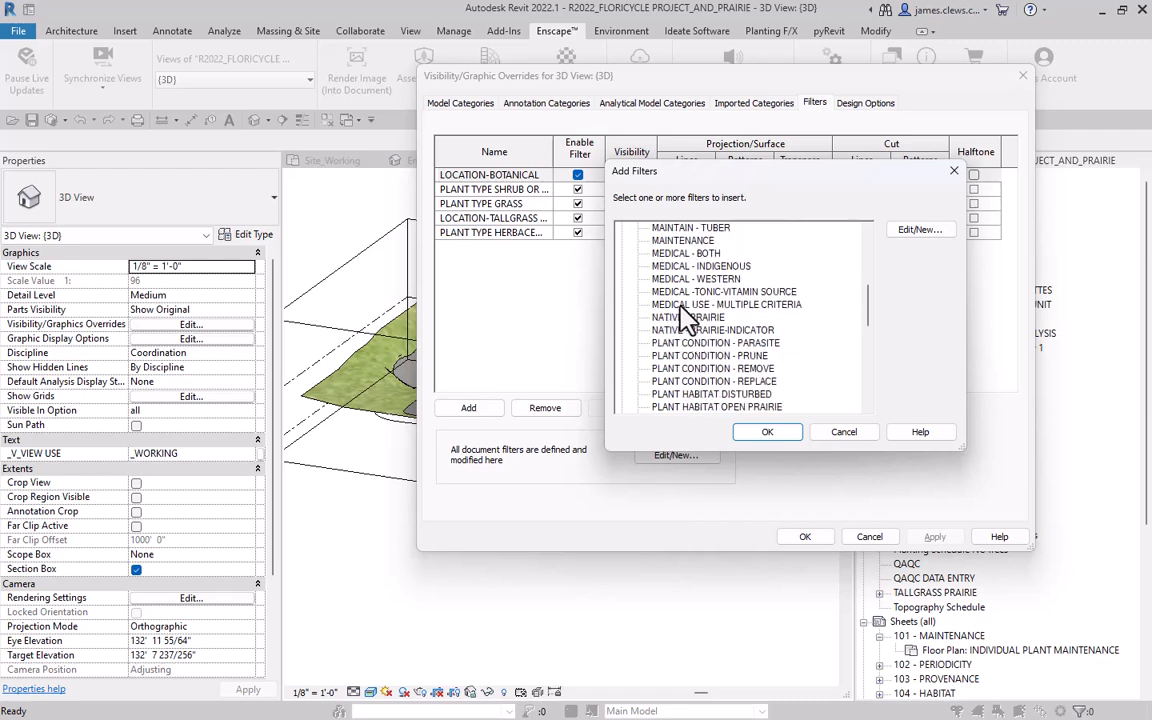
{"action": "scroll", "coordinate": [677, 311], "scroll_direction": "down", "scroll_amount": 3}
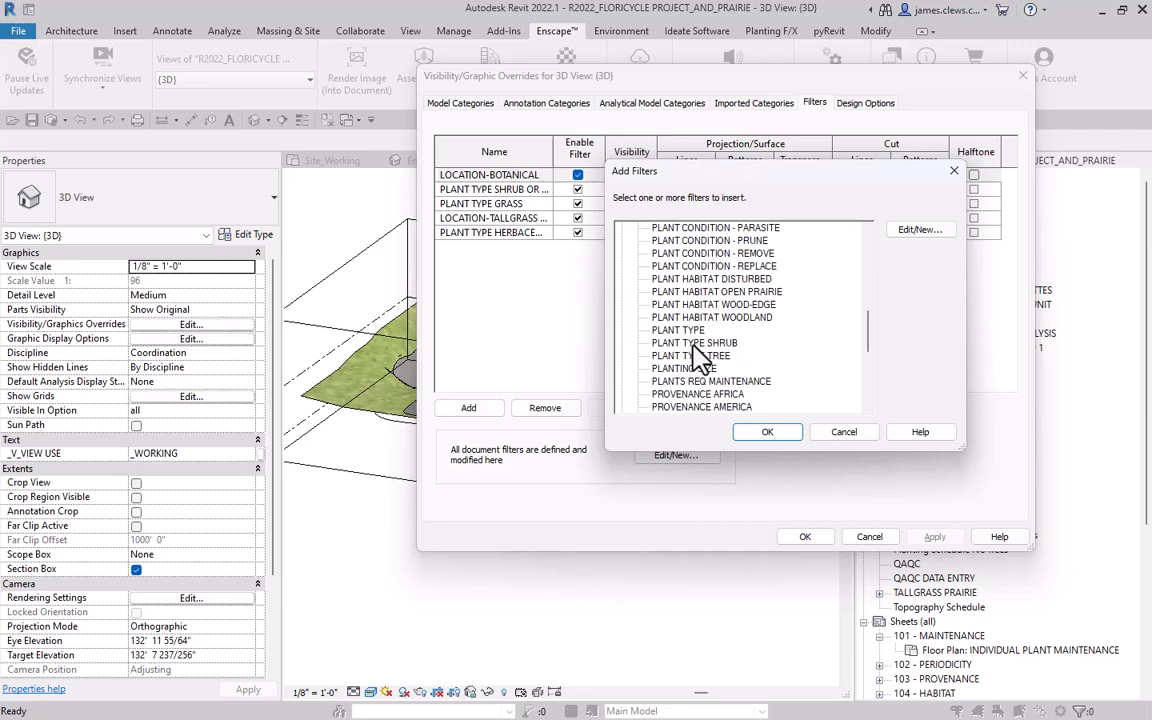
{"action": "left_click", "coordinate": [693, 343]}
{"action": "left_click", "coordinate": [695, 356]}
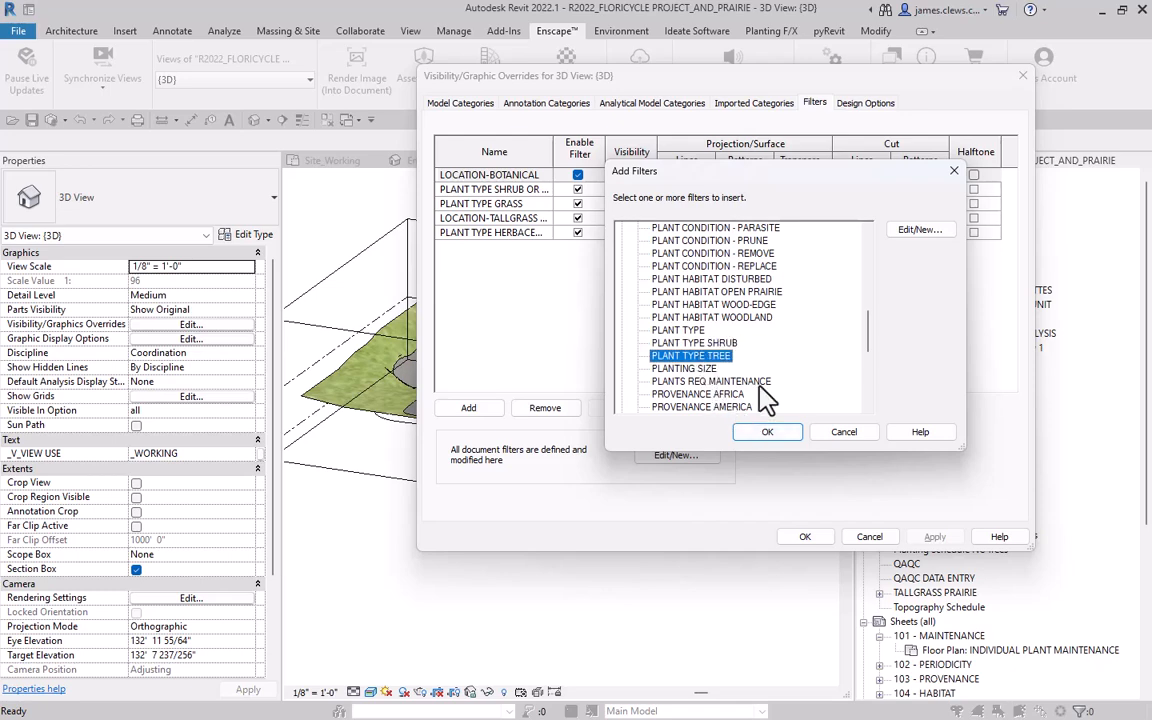
{"action": "left_click", "coordinate": [766, 433]}
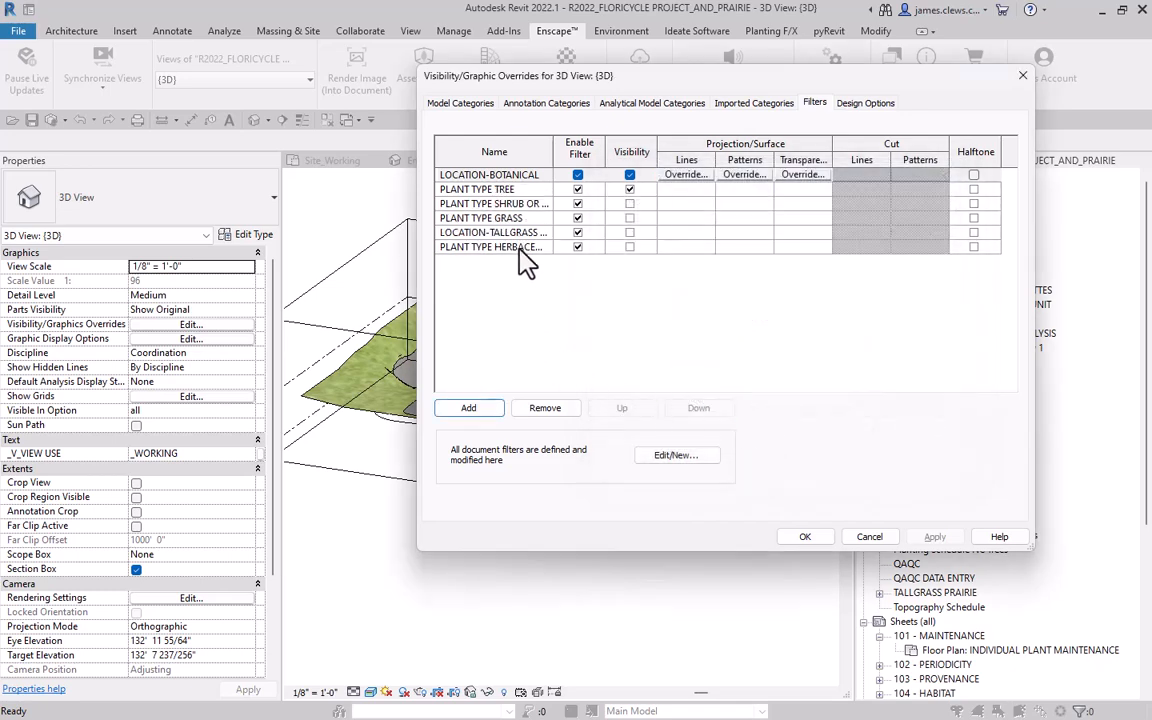
Review the category and rule definition of the PLANT TYPE TREE filter.
{"action": "left_click", "coordinate": [531, 190]}
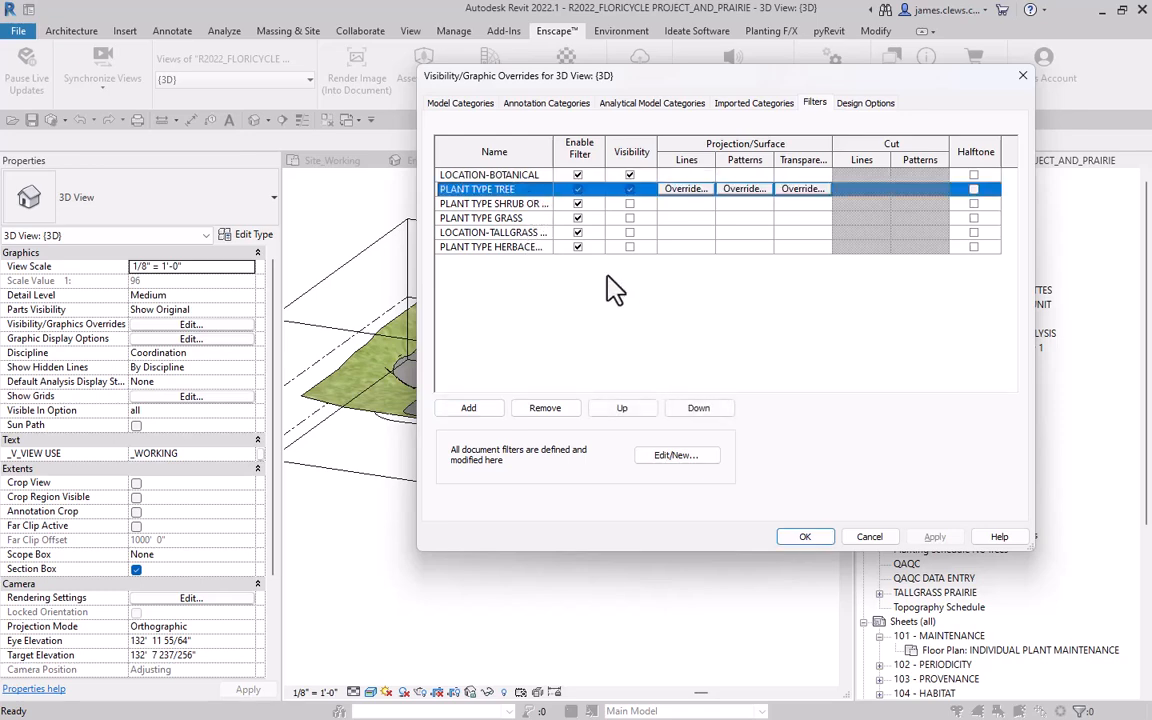
{"action": "left_click", "coordinate": [680, 451]}
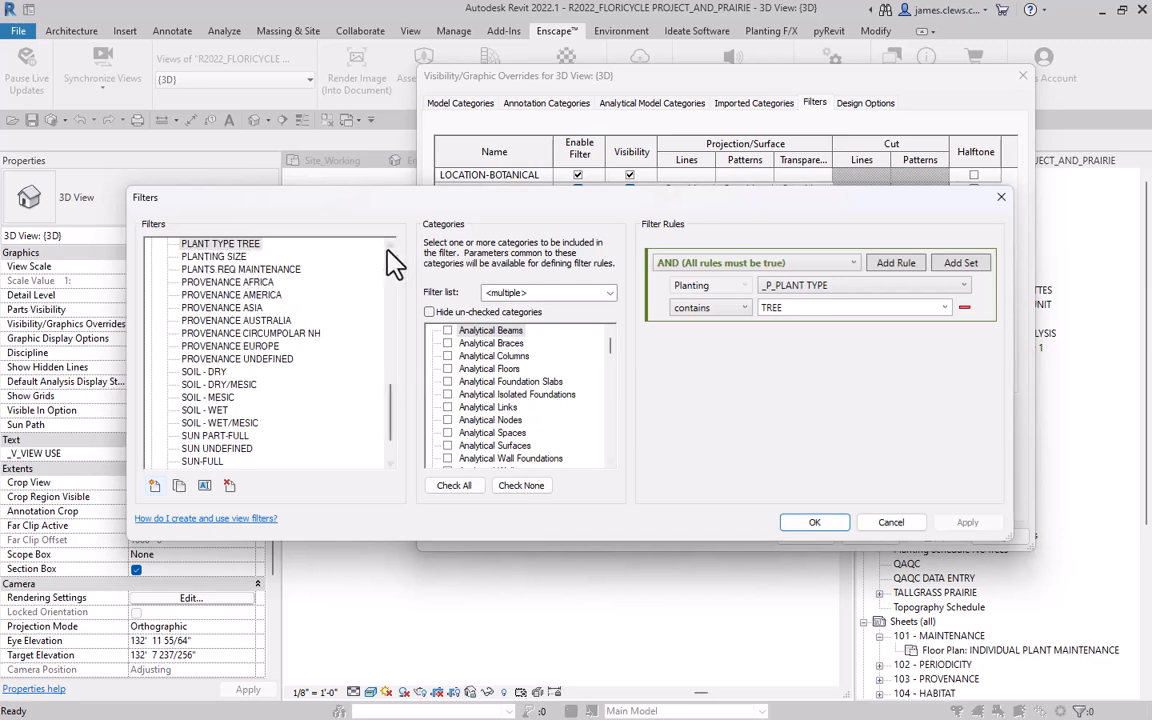
{"action": "left_click_drag", "start_coordinate": [610, 340], "coordinate": [613, 408]}
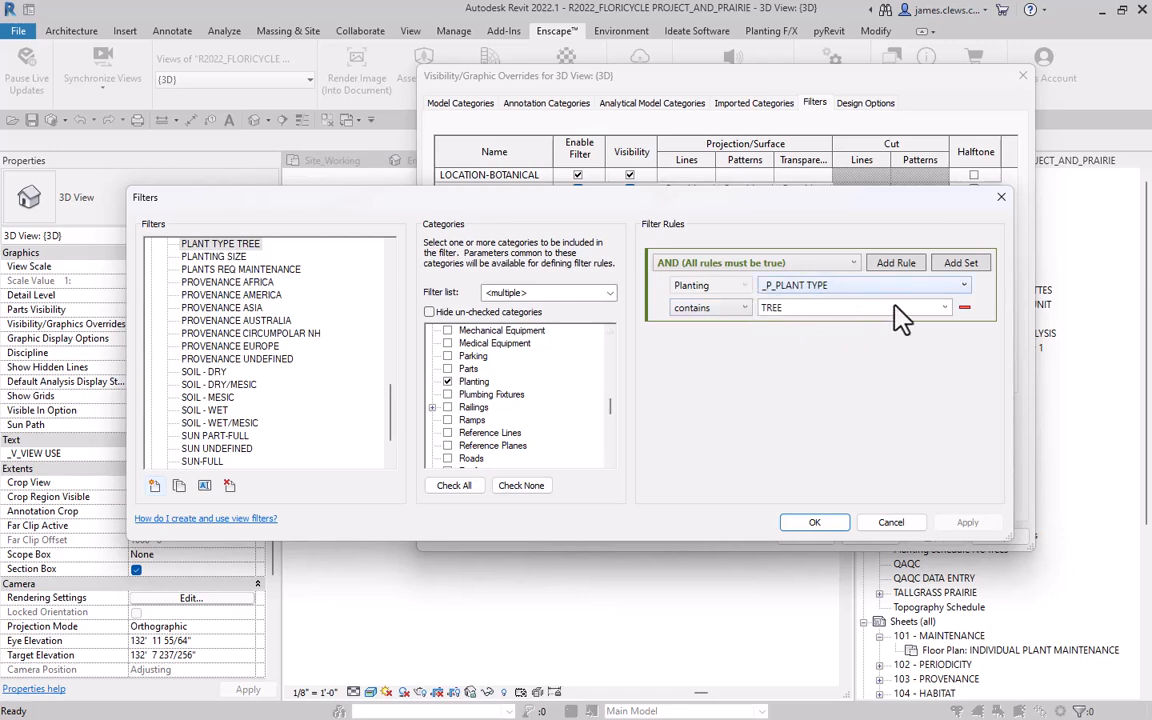
{"action": "left_click", "coordinate": [828, 524]}
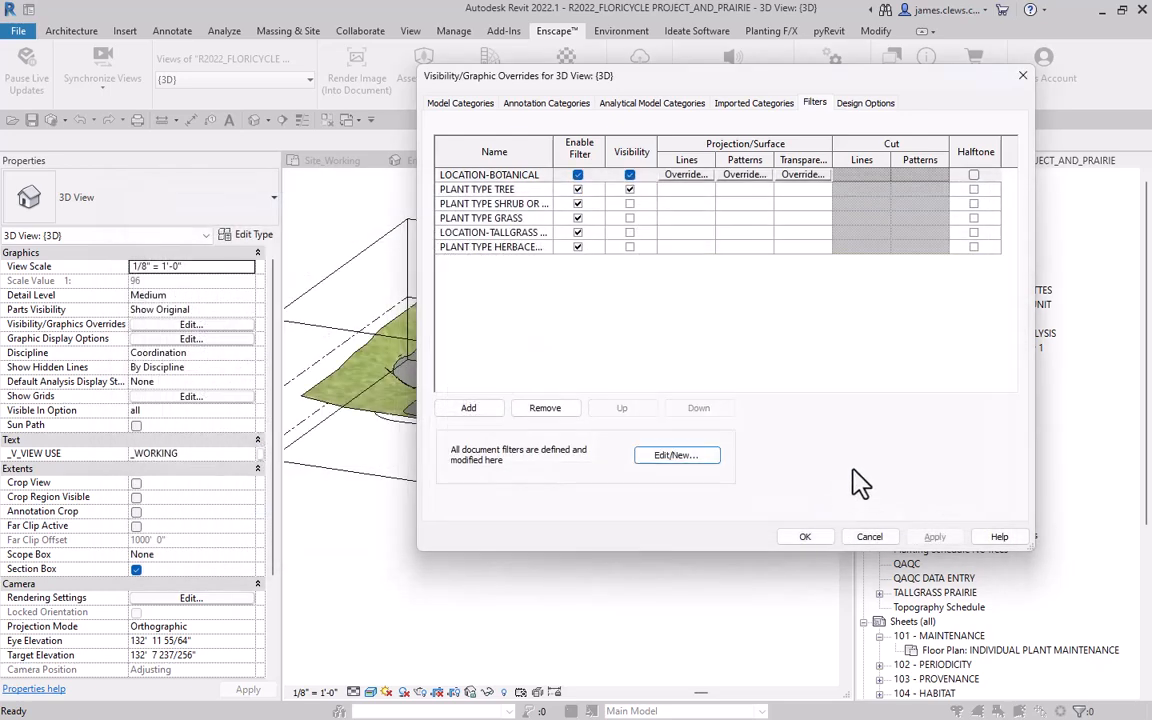
Turn on visibility for the PLANT TYPE SHRUB OR TREE, GRASS and HERBACEOUS filters, widen the name column, and apply the overrides.
{"action": "left_click", "coordinate": [630, 204]}
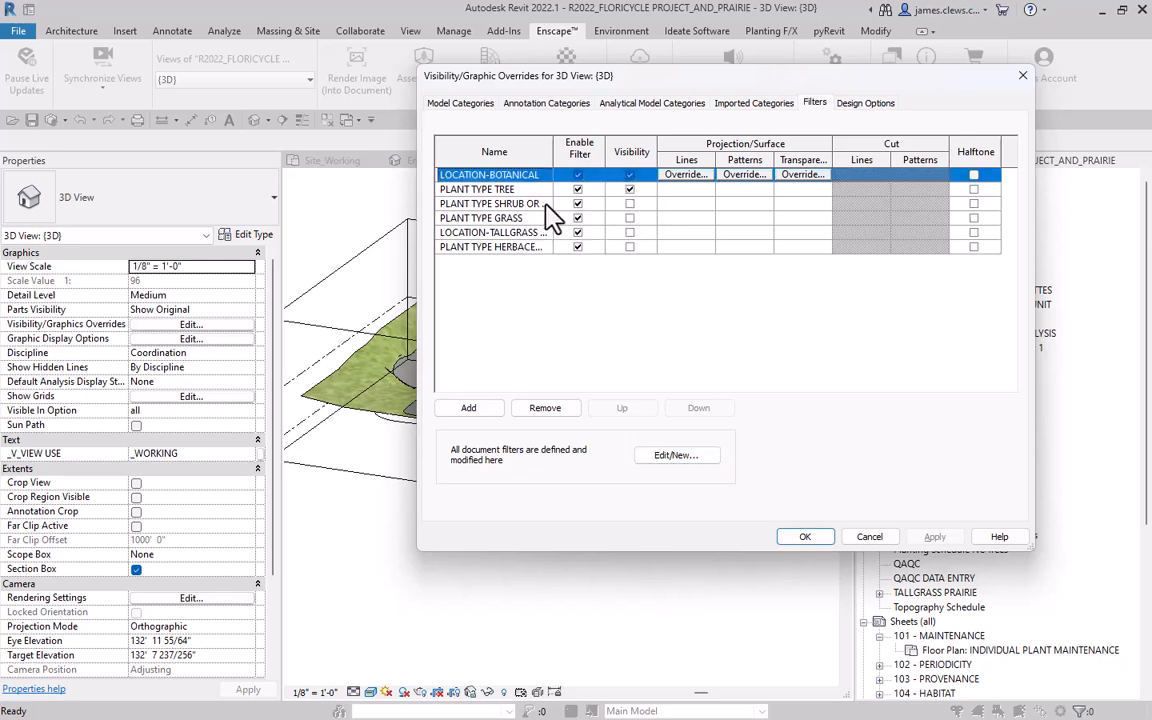
{"action": "left_click", "coordinate": [630, 204]}
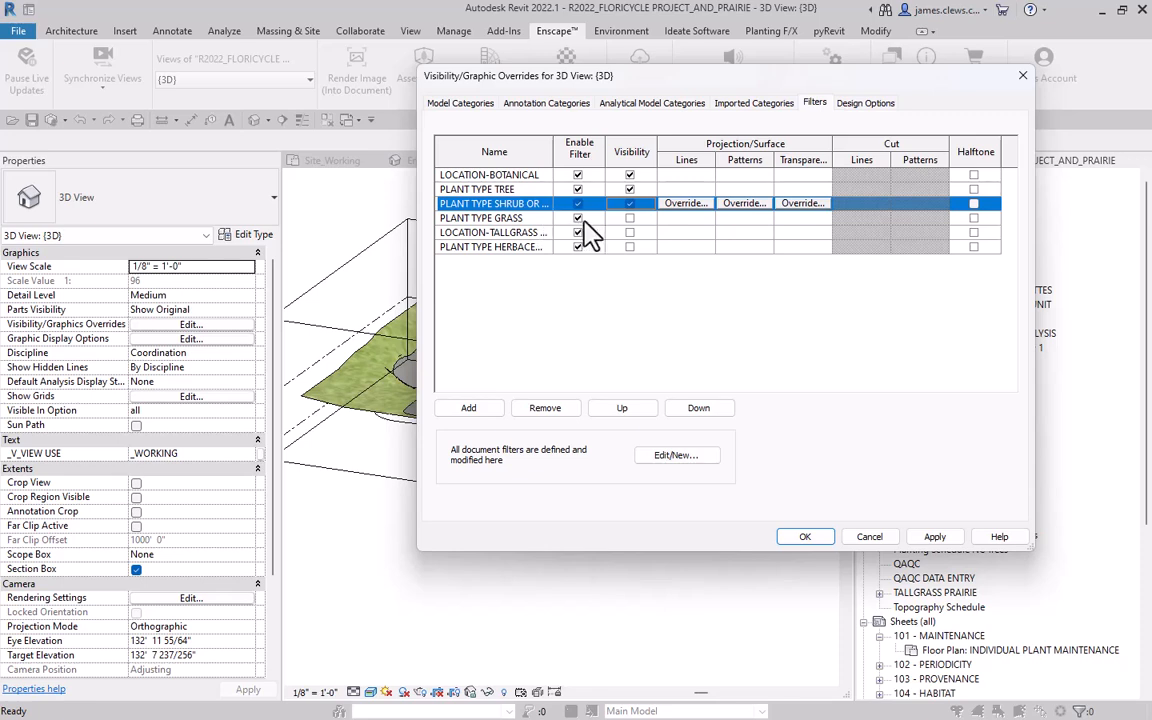
{"action": "left_click", "coordinate": [629, 219]}
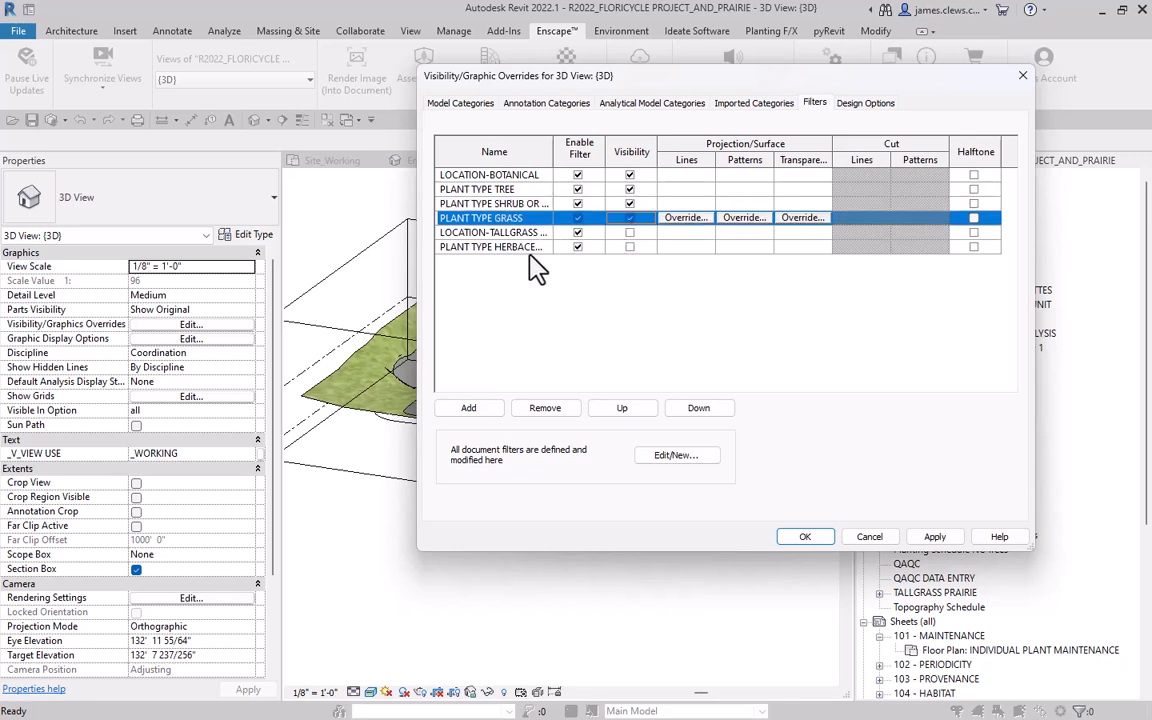
{"action": "left_click", "coordinate": [629, 247]}
{"action": "left_click_drag", "start_coordinate": [554, 150], "coordinate": [617, 150]}
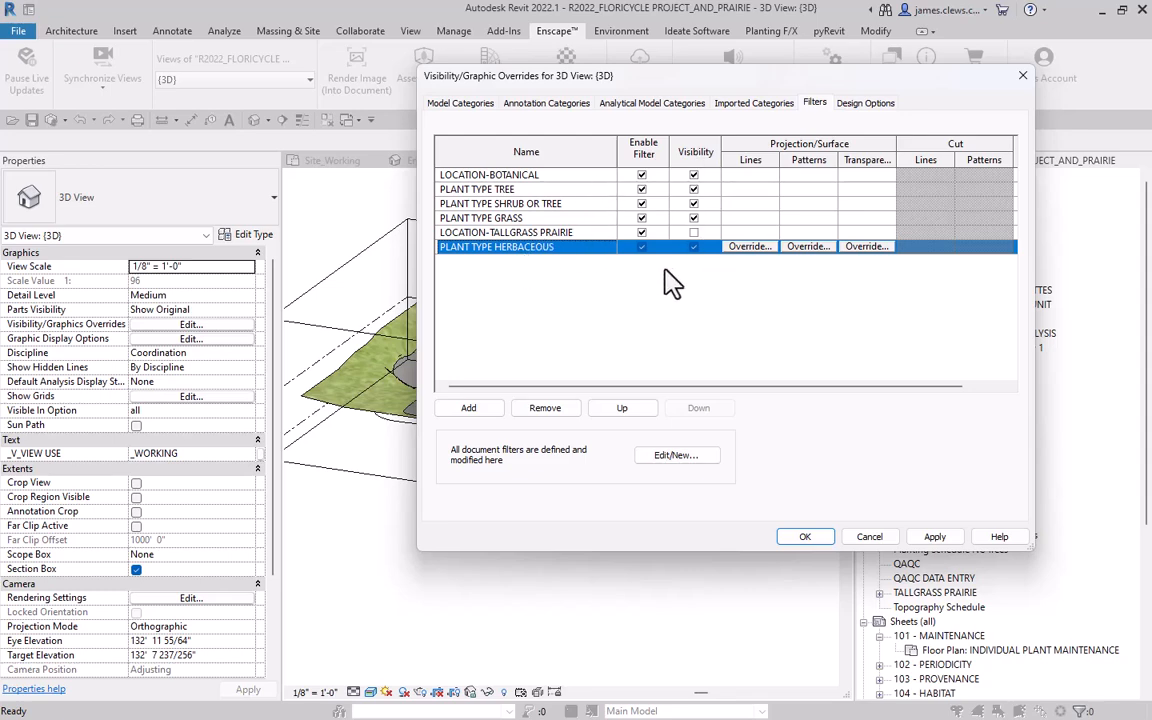
{"action": "left_click", "coordinate": [813, 537]}
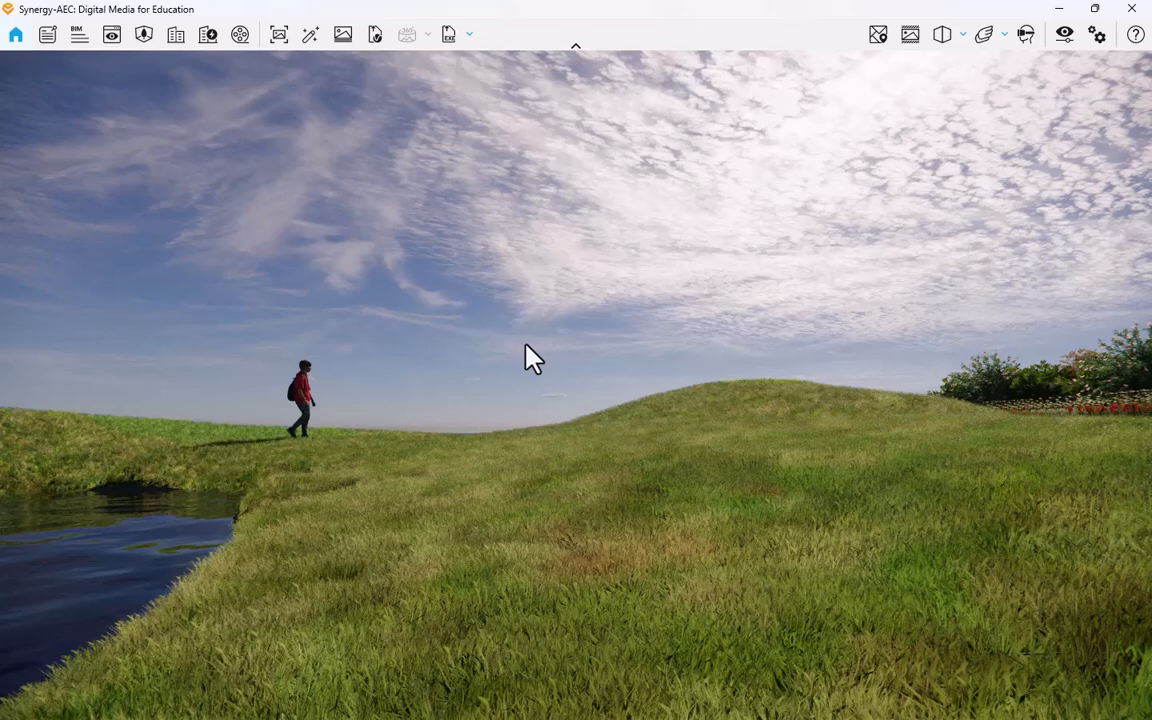
Switch to the Enscape window and move through the grass to view the botanical planting beds up close.
{"action": "scroll", "coordinate": [812, 422], "scroll_direction": "up", "scroll_amount": 5}
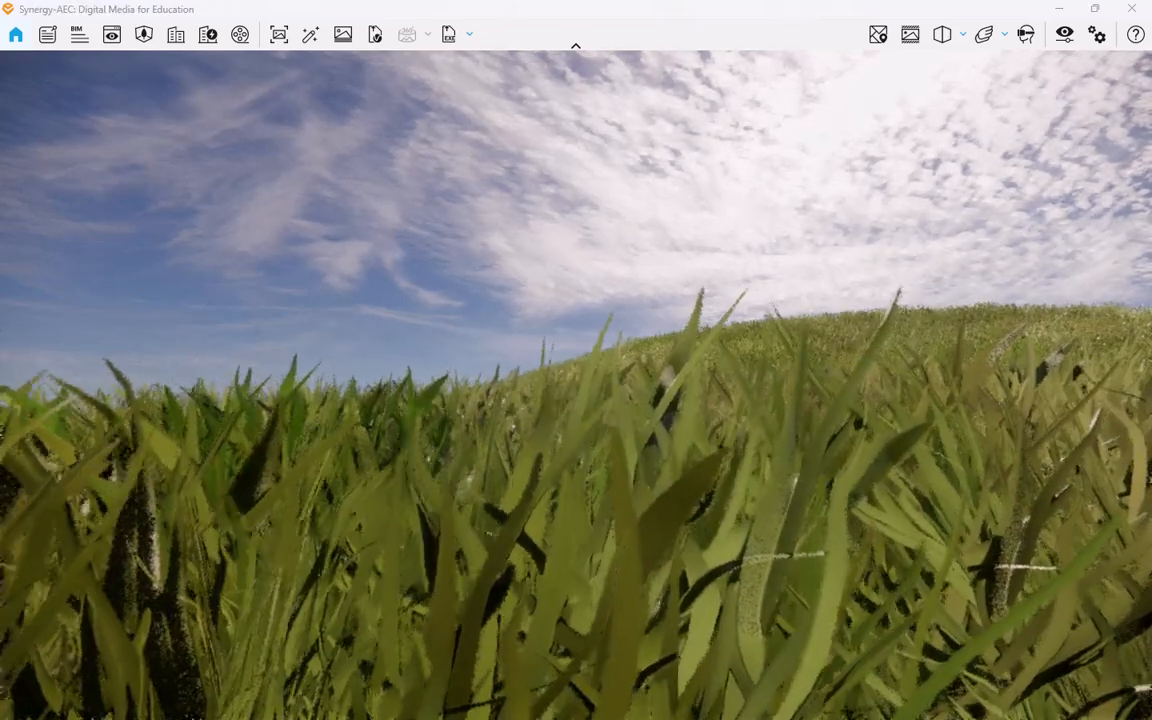
{"action": "left_click_drag", "start_coordinate": [806, 422], "coordinate": [756, 355]}
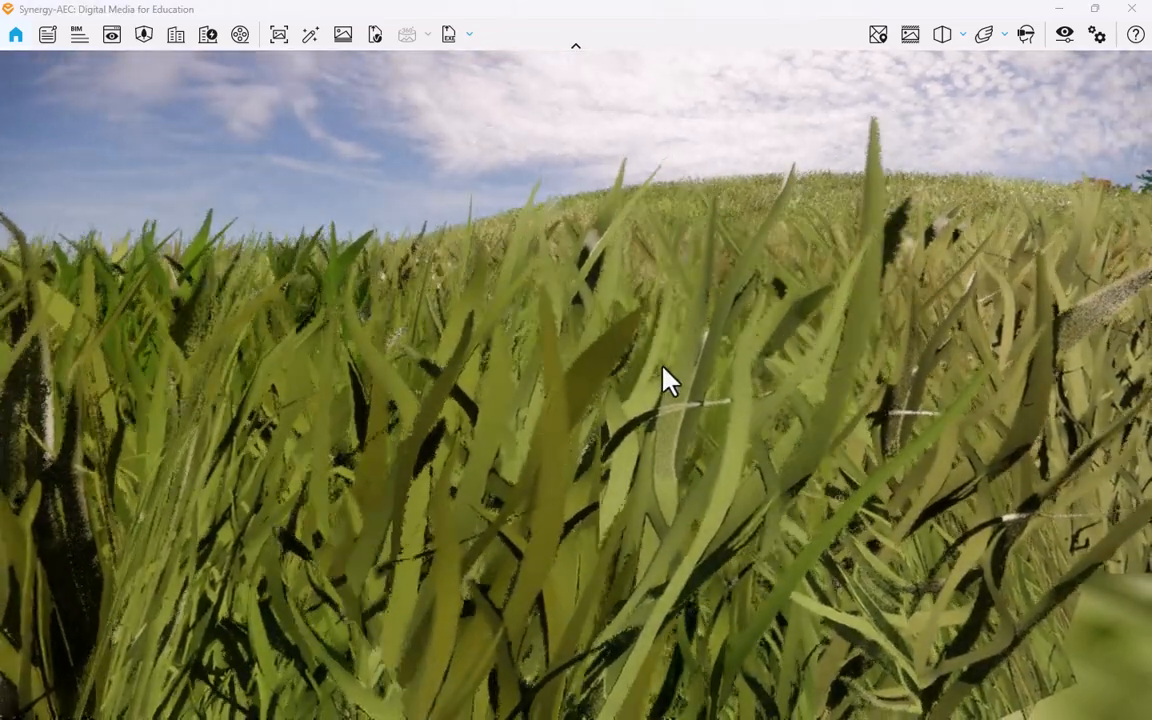
{"action": "scroll", "coordinate": [660, 366], "scroll_direction": "down", "scroll_amount": 2}
{"action": "scroll", "coordinate": [851, 285], "scroll_direction": "up", "scroll_amount": 2}
{"action": "middle_click_drag", "start_coordinate": [851, 285], "coordinate": [80, 501]}
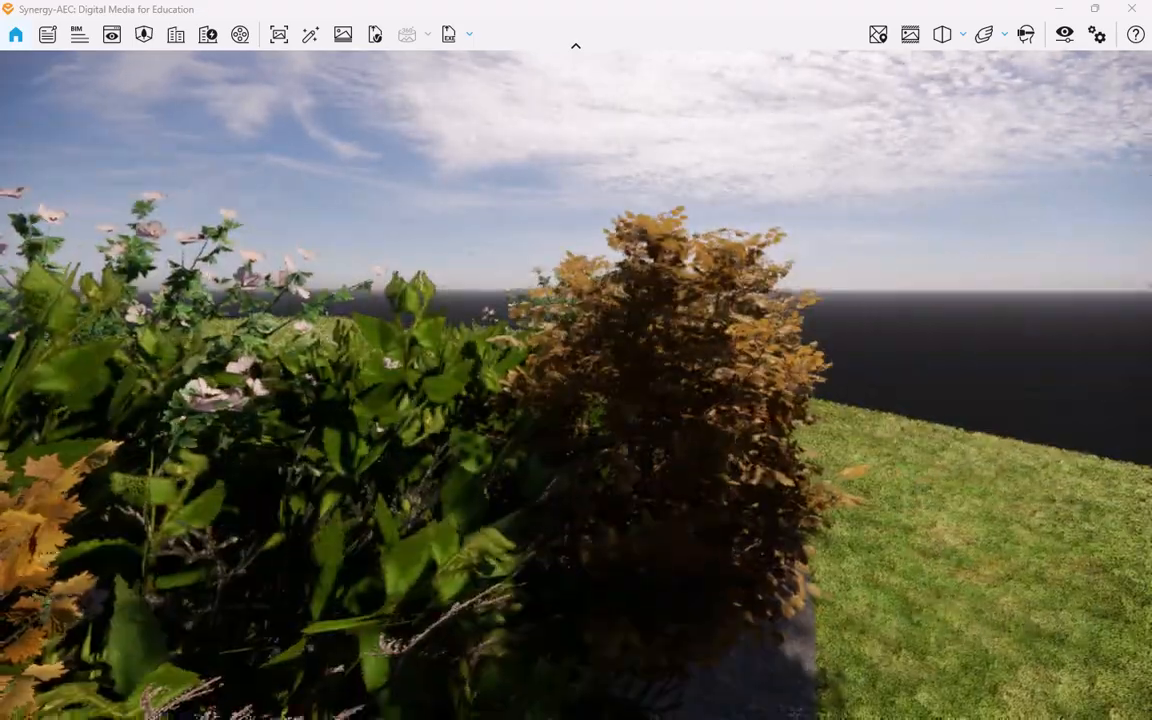
Examine the trees, shrubs and flowering plants from above and from the lawn in the rendered view.
{"action": "scroll", "coordinate": [80, 501], "scroll_direction": "down", "scroll_amount": 3}
{"action": "scroll", "coordinate": [851, 293], "scroll_direction": "down", "scroll_amount": 4}
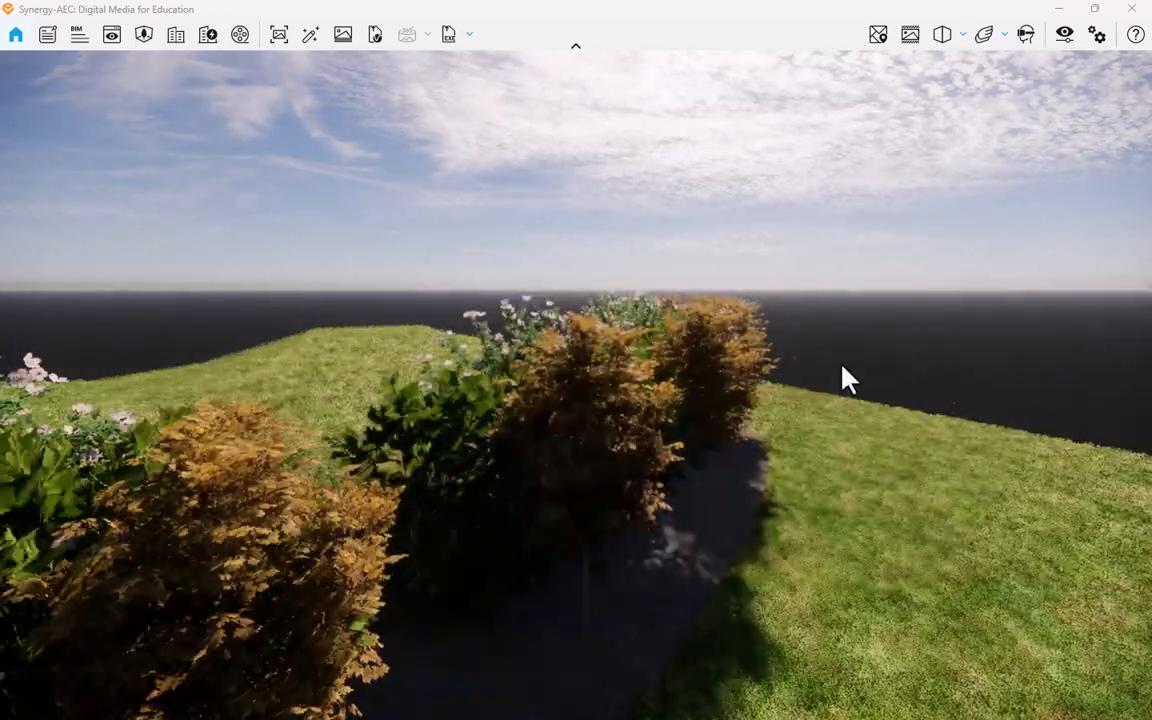
{"action": "scroll", "coordinate": [843, 363], "scroll_direction": "up", "scroll_amount": 1}
{"action": "left_click_drag", "start_coordinate": [843, 363], "coordinate": [1020, 398]}
{"action": "scroll", "coordinate": [843, 494], "scroll_direction": "down", "scroll_amount": 6}
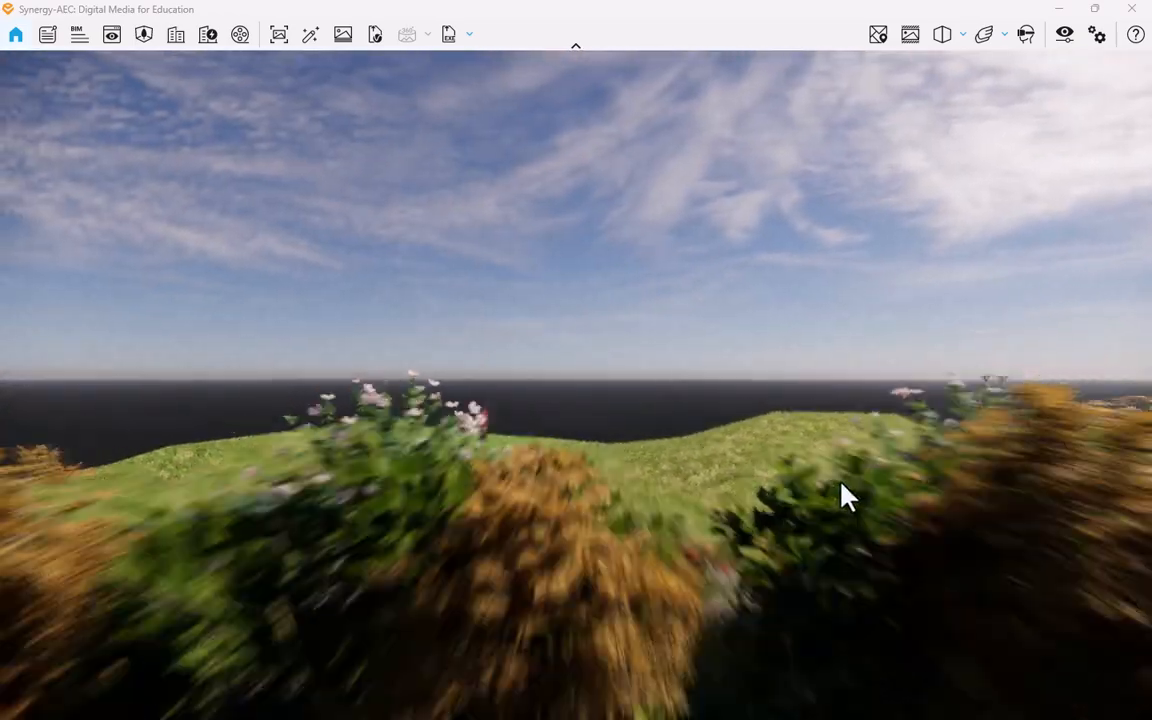
{"action": "scroll", "coordinate": [586, 530], "scroll_direction": "down", "scroll_amount": 1}
{"action": "scroll", "coordinate": [586, 530], "scroll_direction": "up", "scroll_amount": 2}
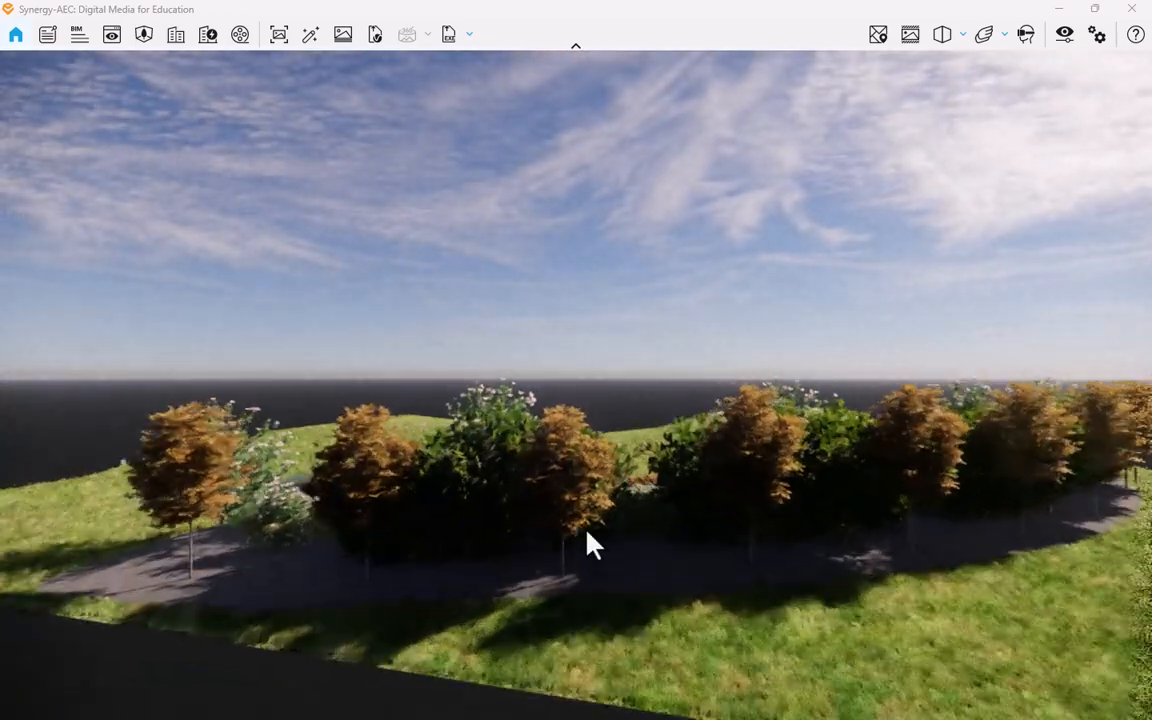
{"action": "scroll", "coordinate": [795, 617], "scroll_direction": "up", "scroll_amount": 6}
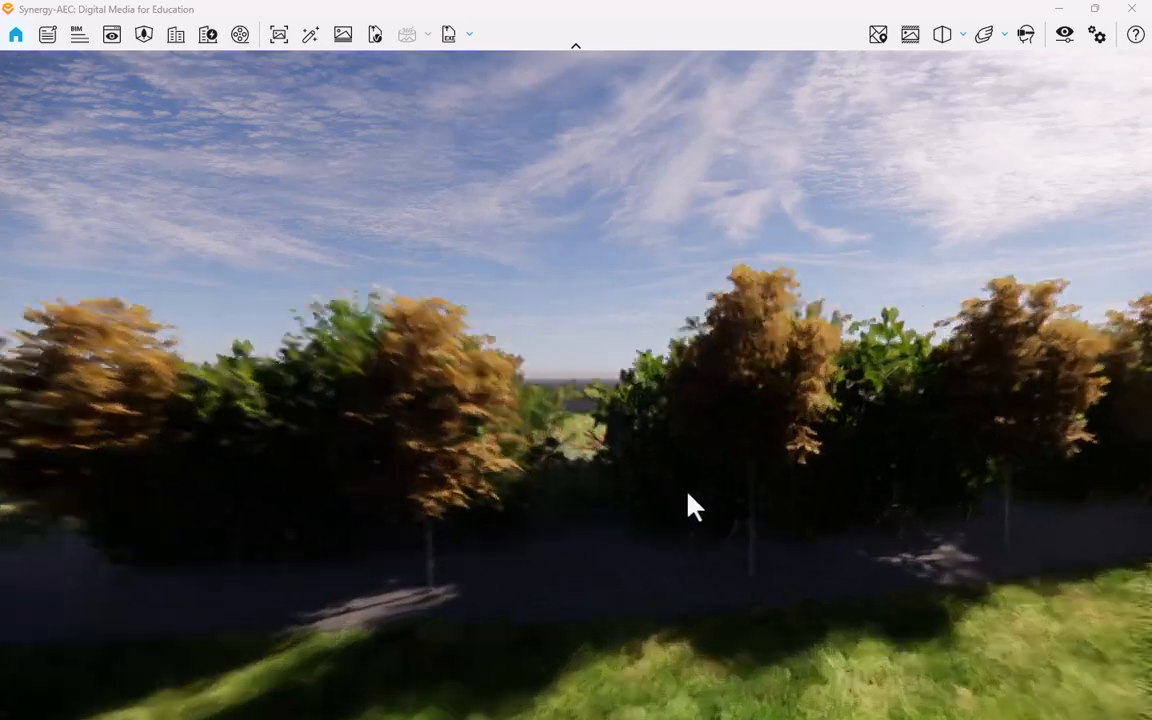
{"action": "scroll", "coordinate": [602, 368], "scroll_direction": "down", "scroll_amount": 5}
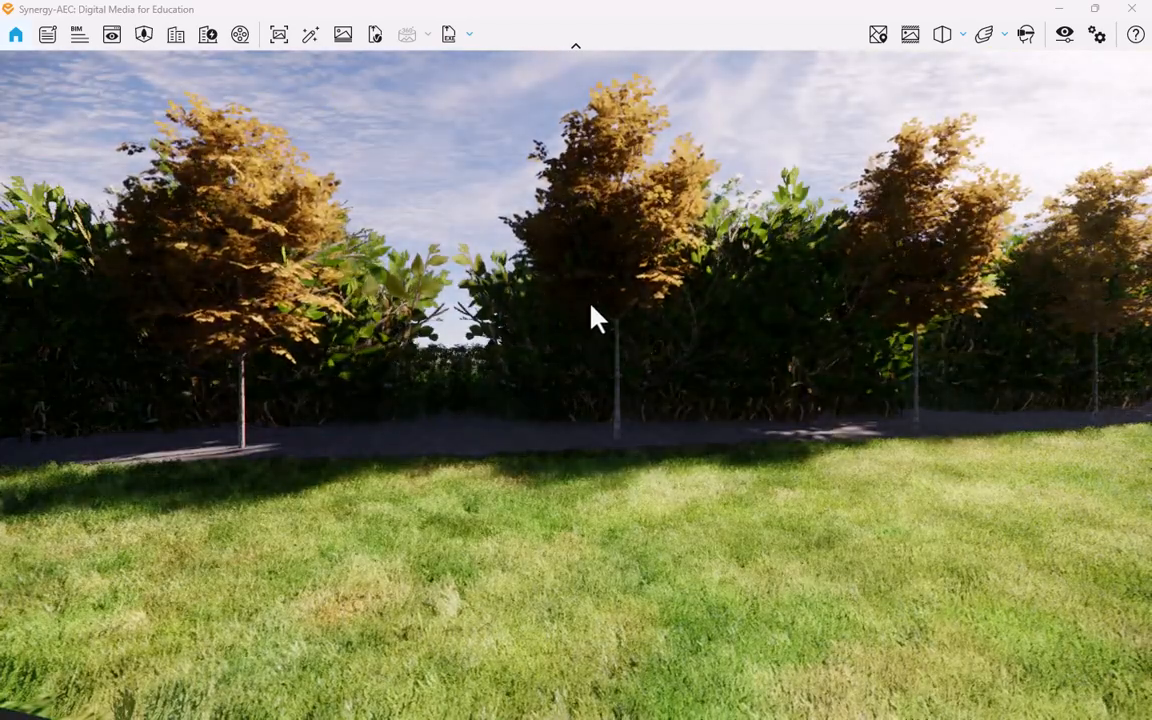
{"action": "left_click_drag", "start_coordinate": [568, 329], "coordinate": [757, 240]}
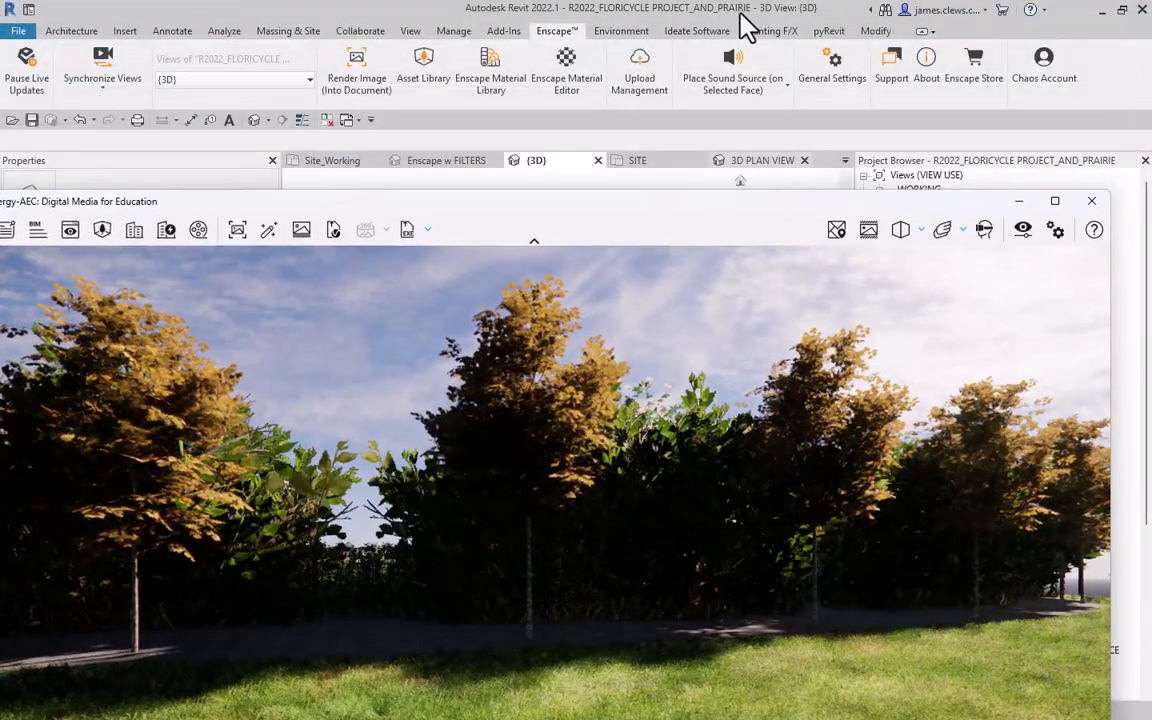
Clear the Revit window off the screen and maximize the Enscape window.
{"action": "left_click_drag", "start_coordinate": [750, 14], "coordinate": [812, 14]}
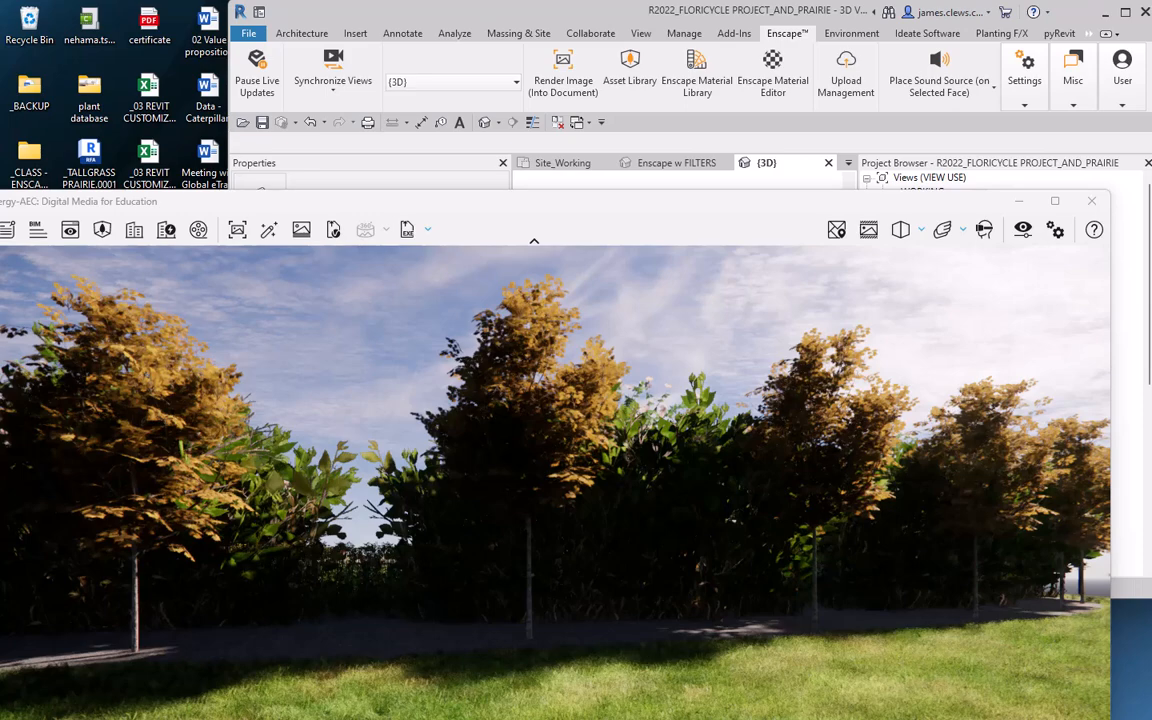
{"action": "left_click", "coordinate": [1105, 12]}
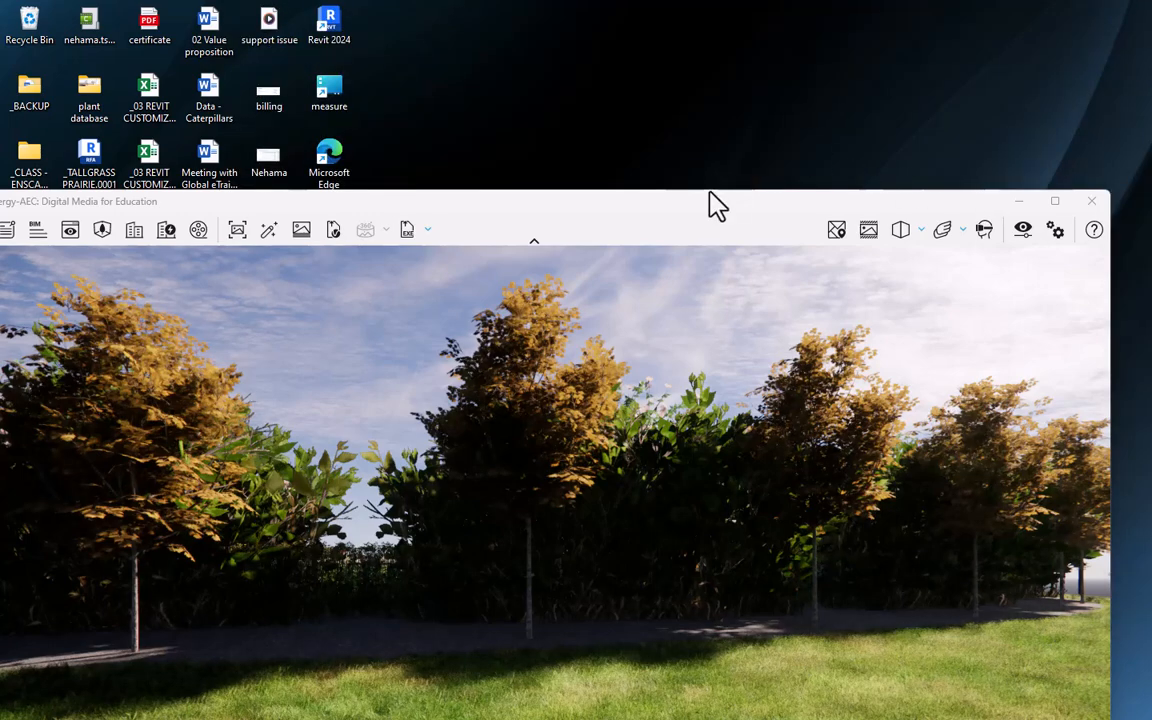
{"action": "left_click_drag", "start_coordinate": [707, 200], "coordinate": [735, 44]}
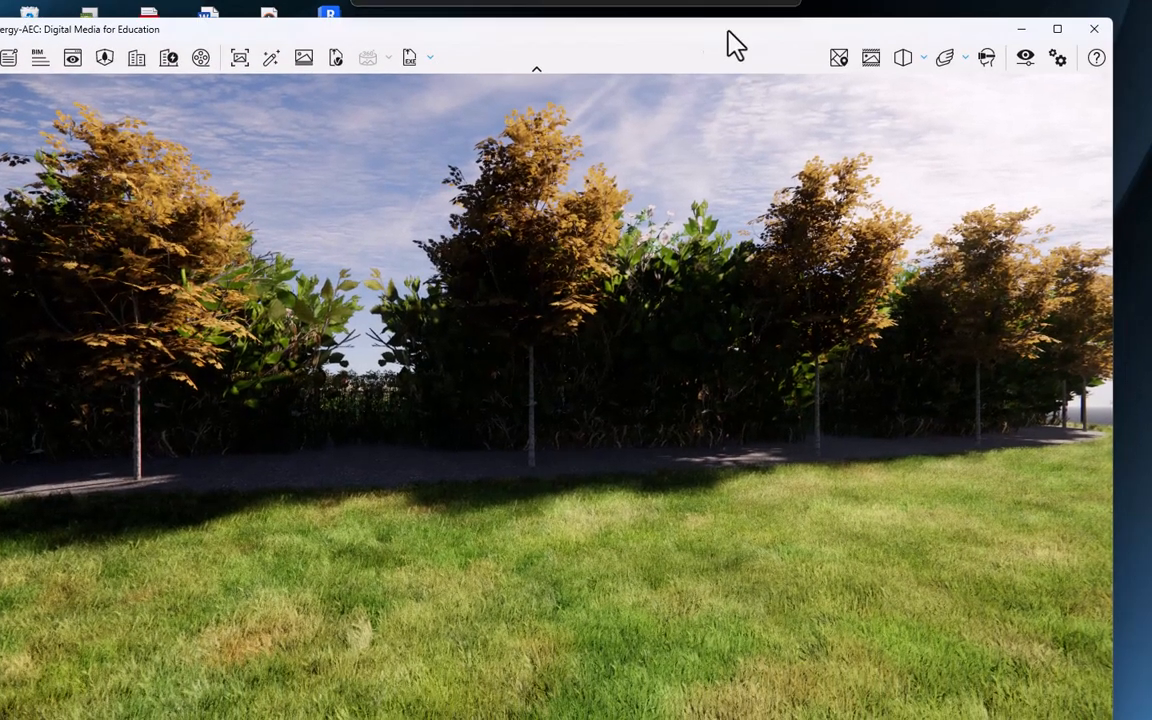
{"action": "left_click", "coordinate": [1059, 30]}
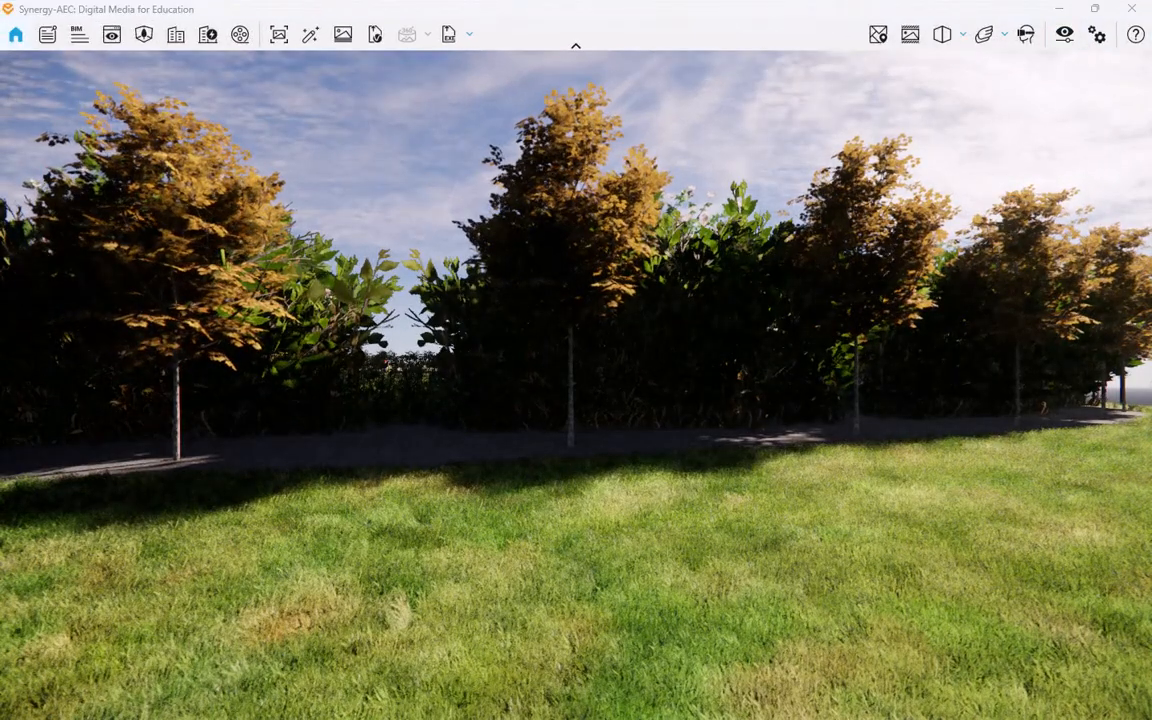
Turn off visibility for the PLANT TYPE TREE and PLANT TYPE SHRUB OR TREE filters in the {3D} view's overrides.
{"action": "key", "text": "v"}
{"action": "key", "text": "g"}
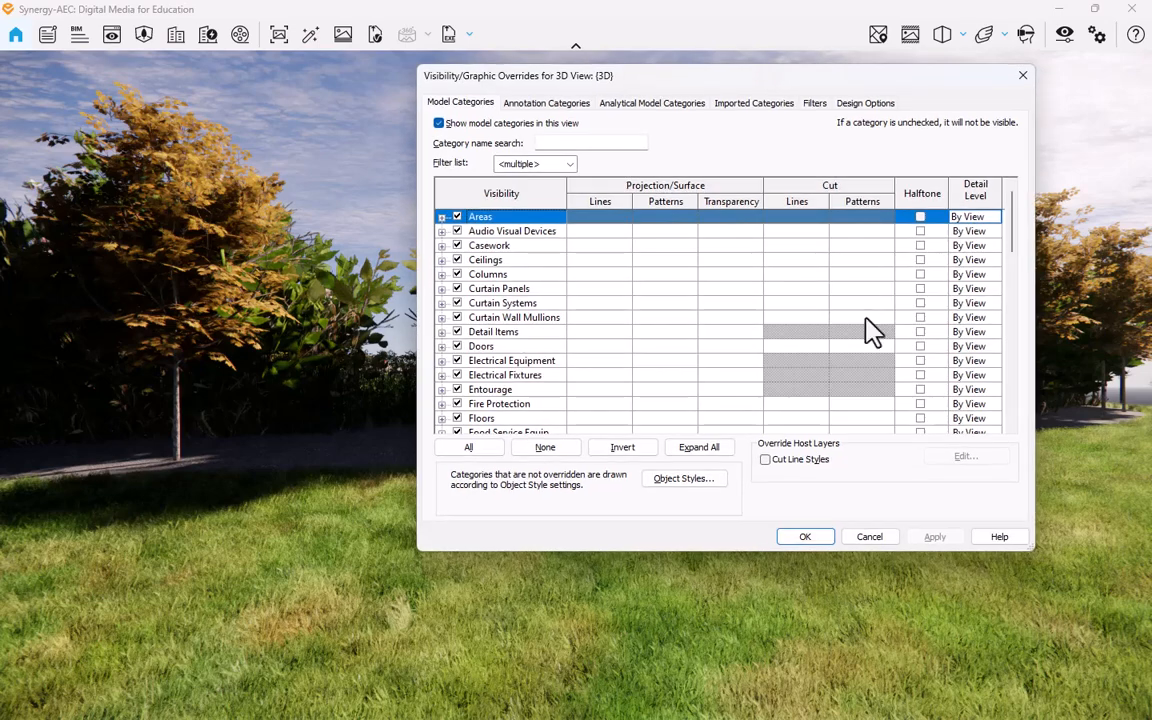
{"action": "left_click", "coordinate": [814, 103]}
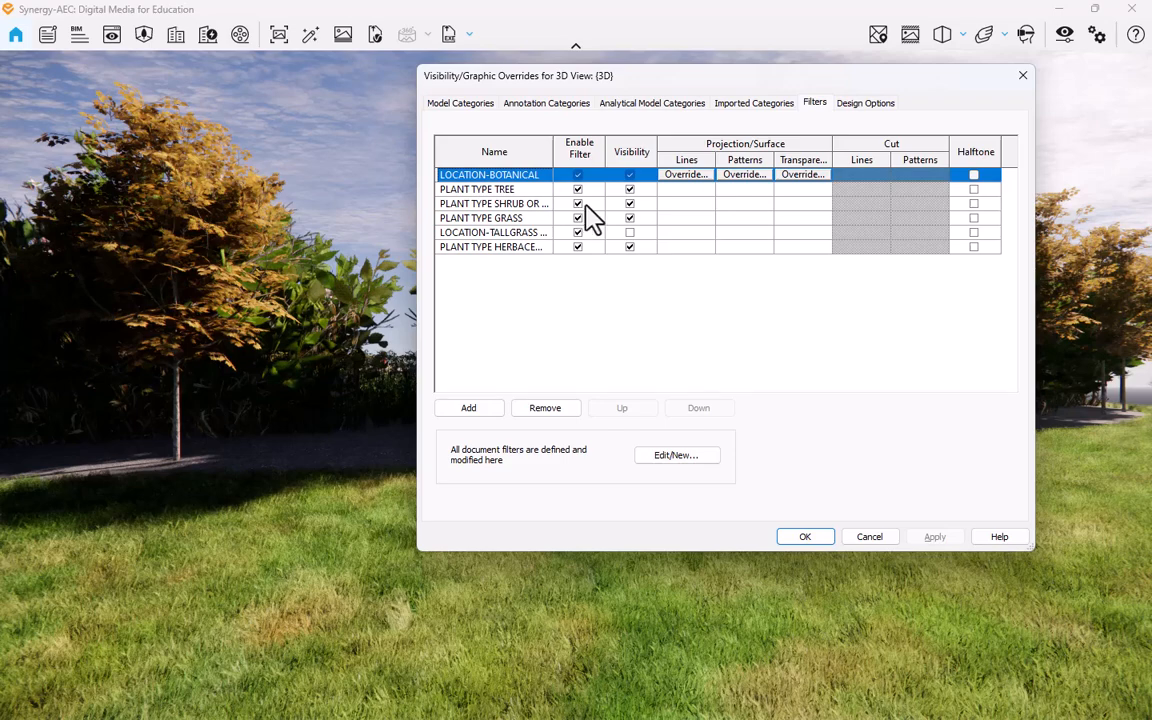
{"action": "left_click", "coordinate": [629, 232]}
{"action": "left_click", "coordinate": [629, 204]}
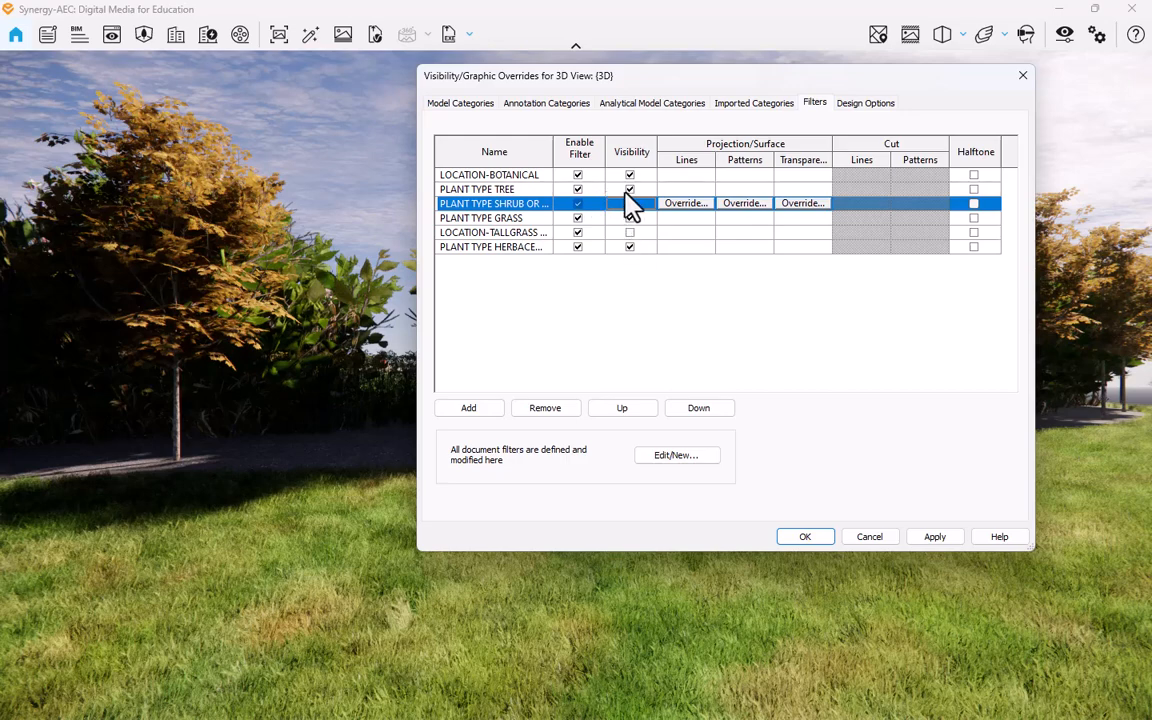
{"action": "left_click", "coordinate": [629, 189]}
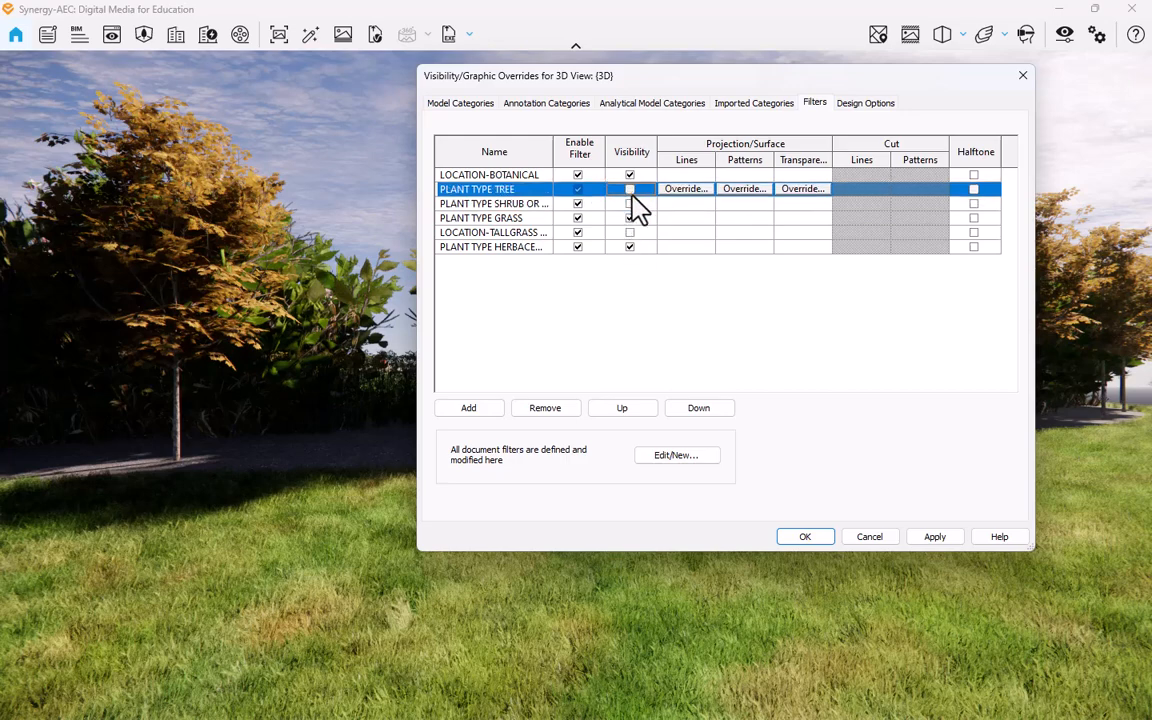
{"action": "left_click", "coordinate": [806, 537]}
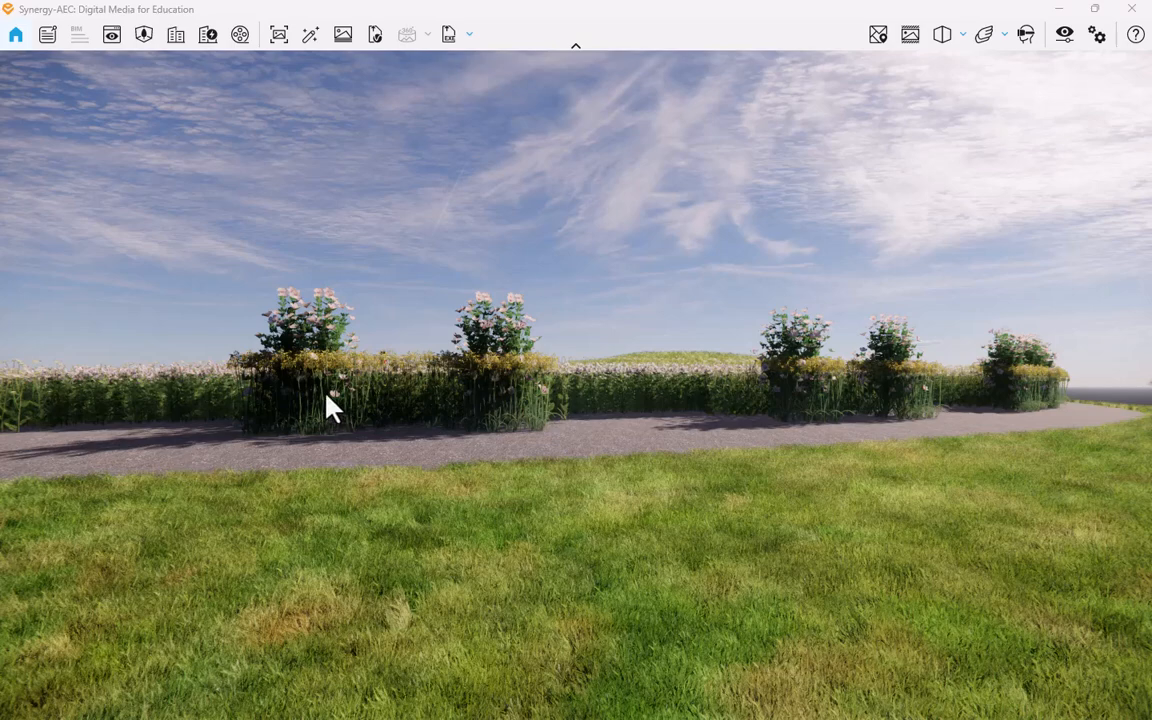
Turn off visibility for the PLANT TYPE HERBACEOUS filter in the {3D} view's overrides.
{"action": "key", "text": "v"}
{"action": "key", "text": "v"}
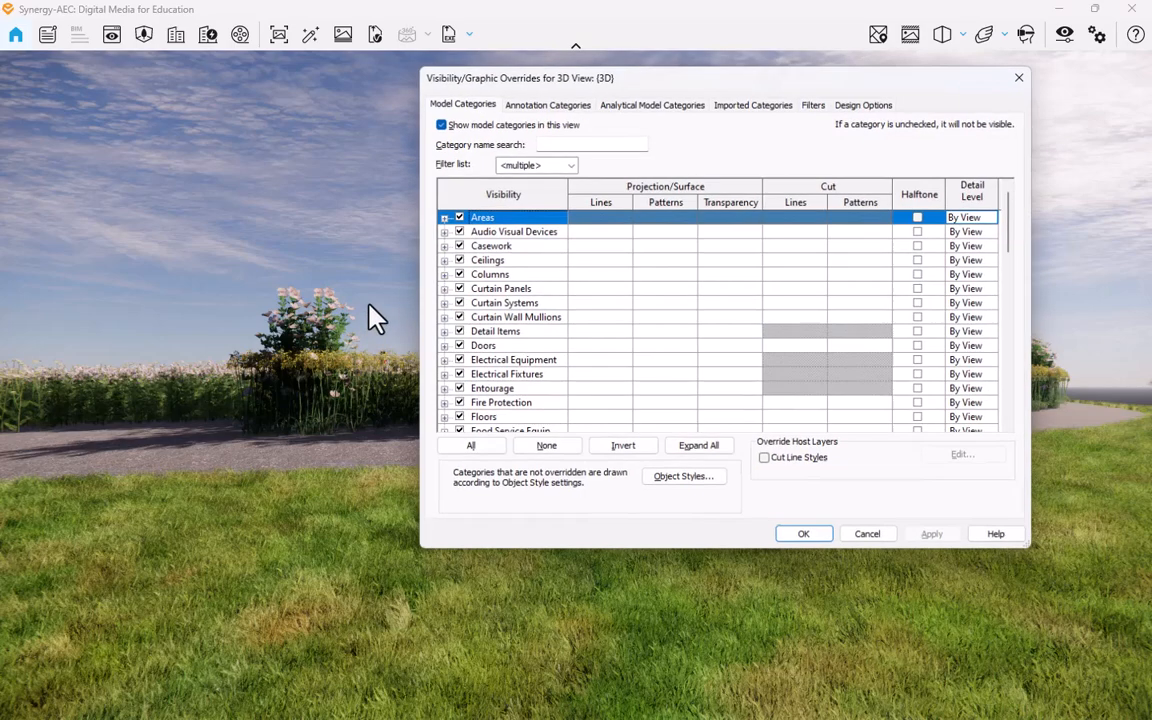
{"action": "left_click", "coordinate": [815, 104]}
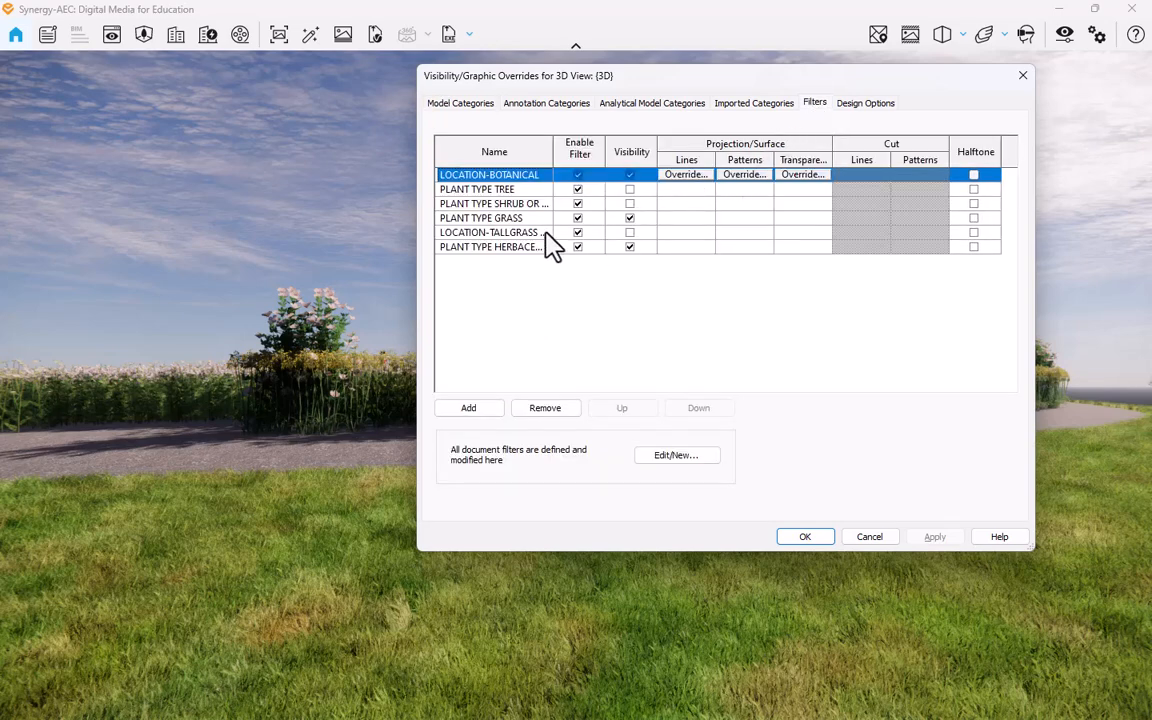
{"action": "left_click", "coordinate": [626, 247]}
{"action": "left_click", "coordinate": [629, 247]}
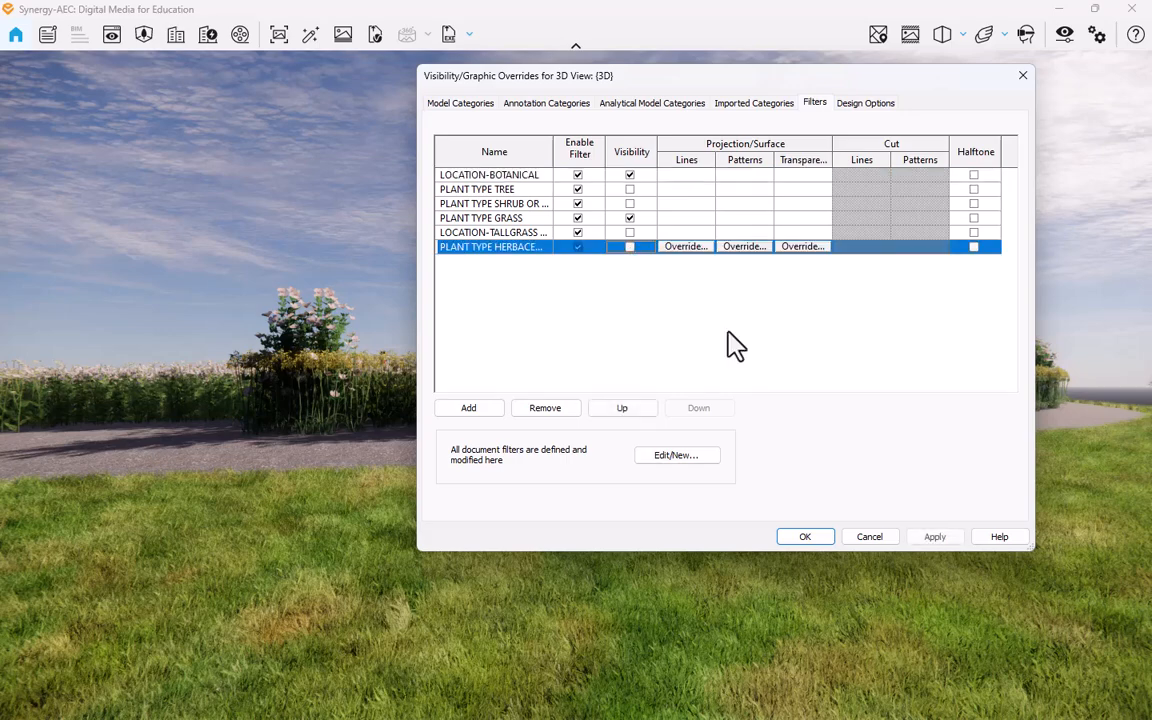
{"action": "left_click", "coordinate": [812, 538]}
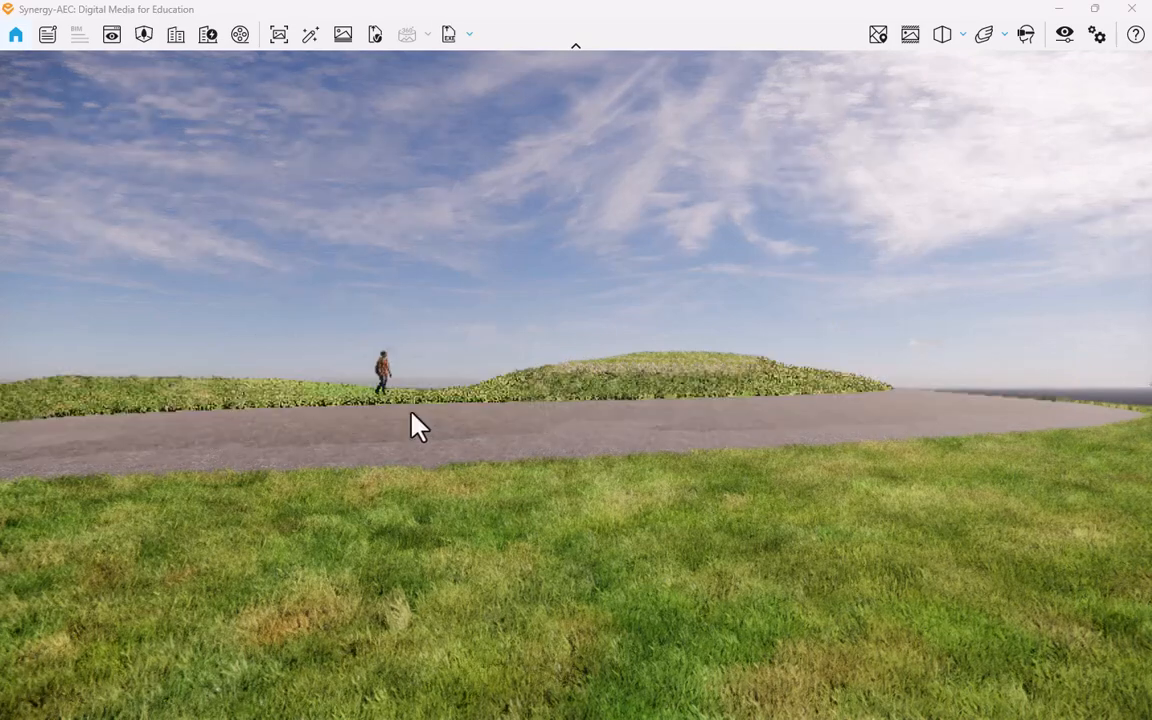
Move across the path in the rendered view to look at the grass on the mound up close.
{"action": "left_click_drag", "start_coordinate": [369, 368], "coordinate": [455, 434]}
{"action": "key", "text": "w"}
{"action": "key", "text": "w"}
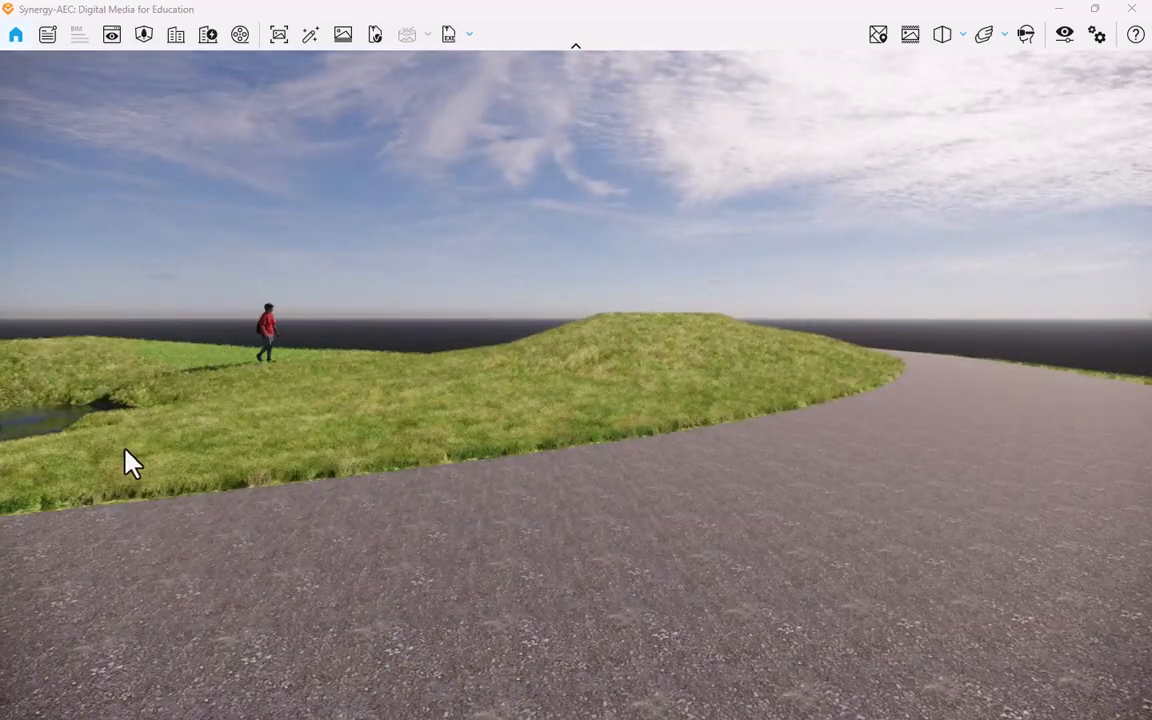
{"action": "key", "text": "w"}
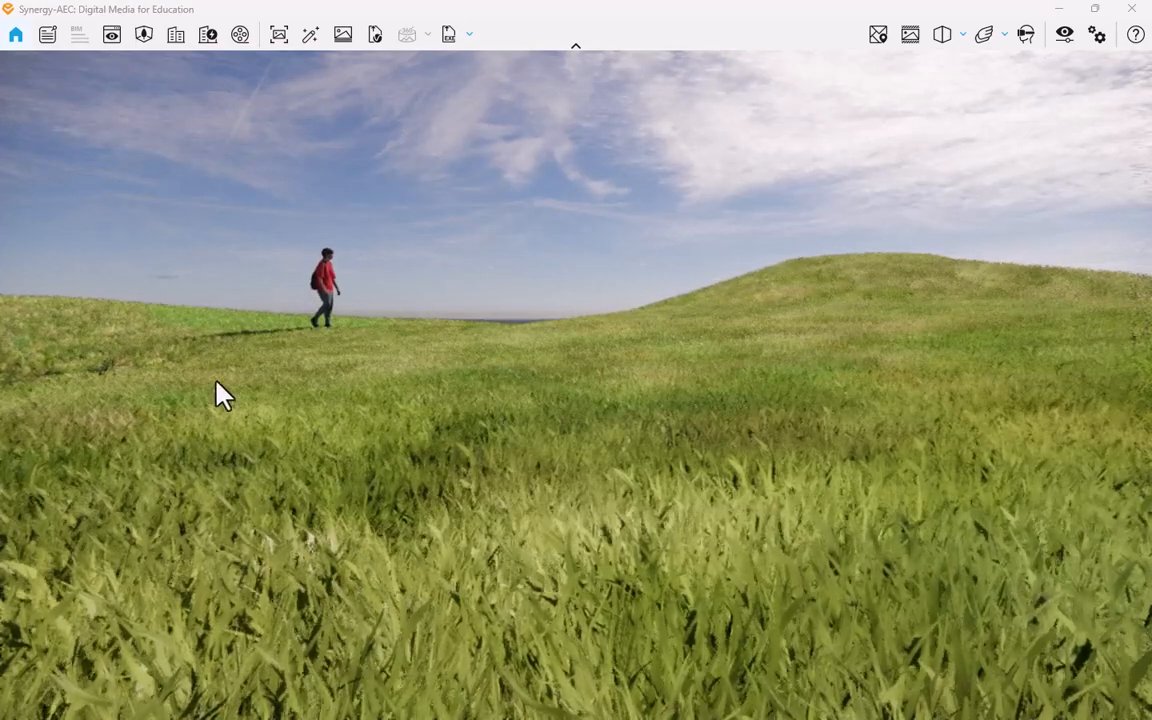